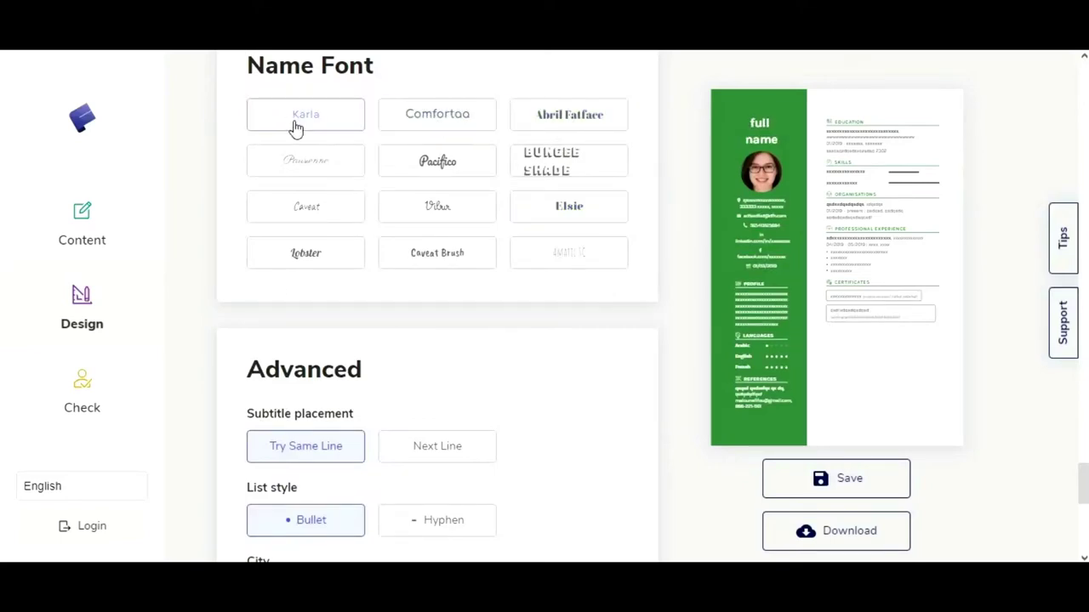
Step: Scroll through the Design panel and open the finished green resume in the enlarged preview
scroll(372, 294, "down", 7)
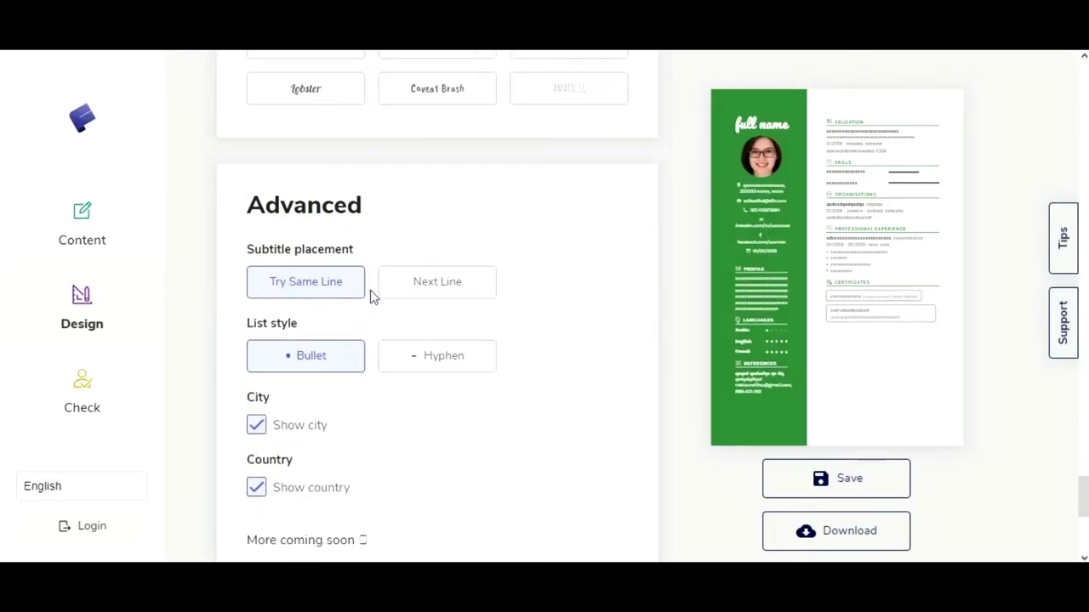
left_click(864, 304)
scroll(570, 176, "down", 6)
scroll(570, 176, "up", 3)
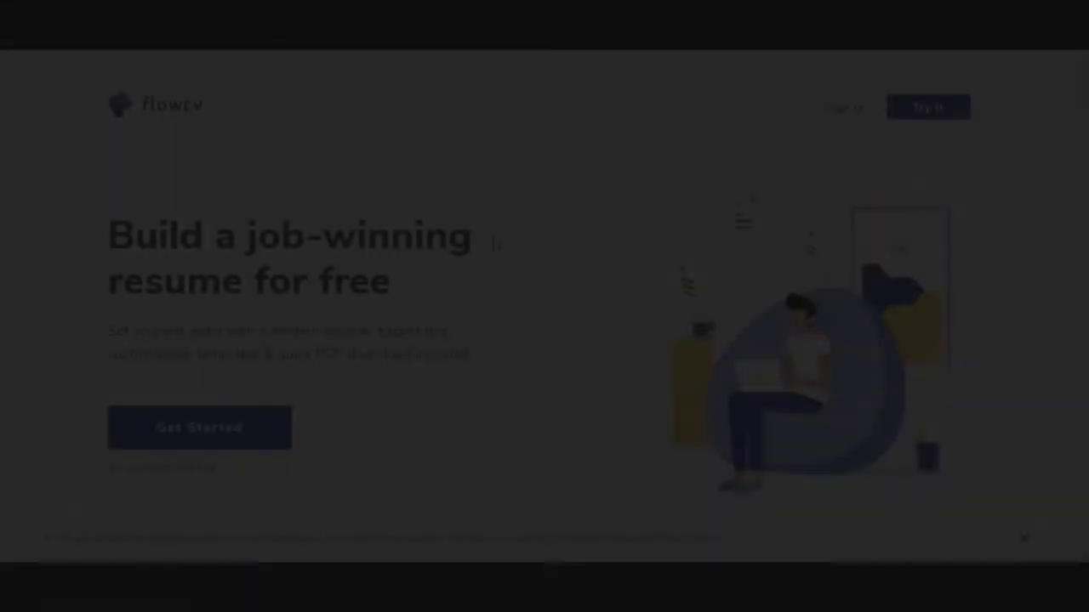
Step: Browse the FlowCV landing page and go to the free resume templates page
scroll(525, 207, "down", 2)
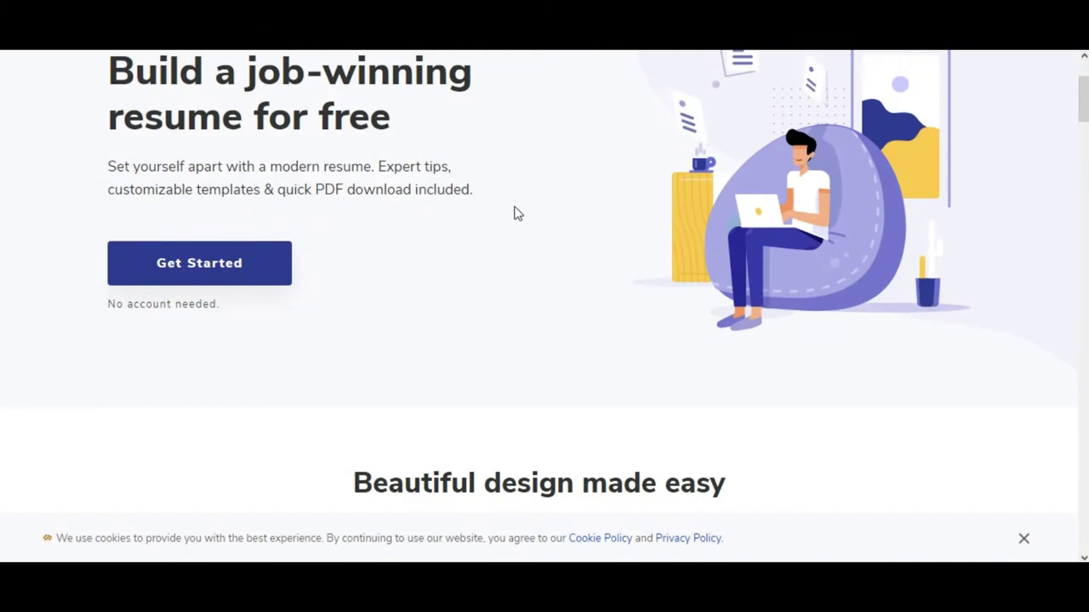
scroll(569, 170, "down", 6)
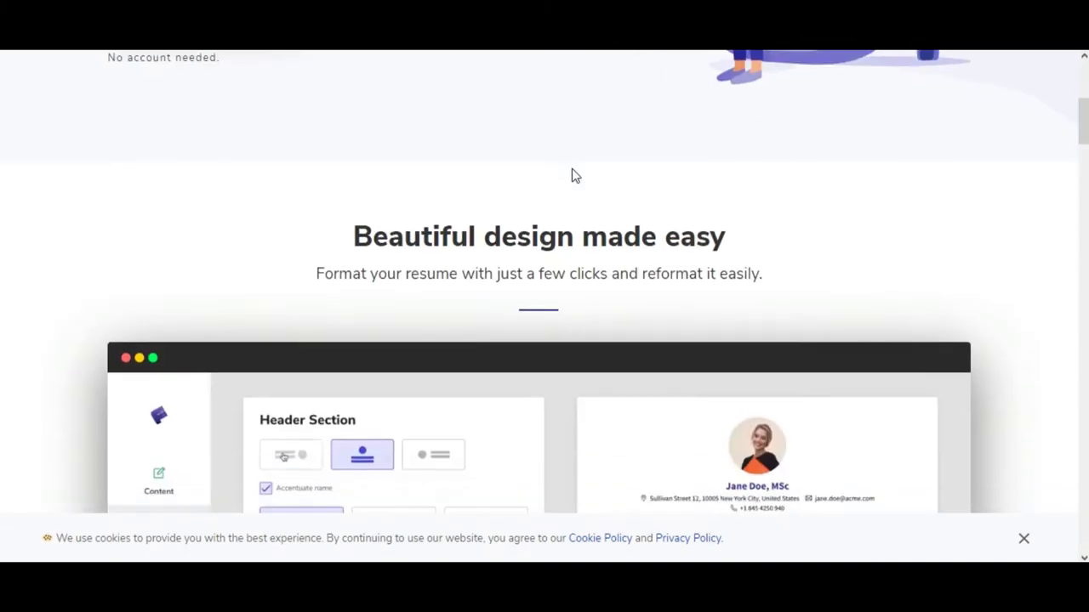
scroll(571, 169, "down", 1)
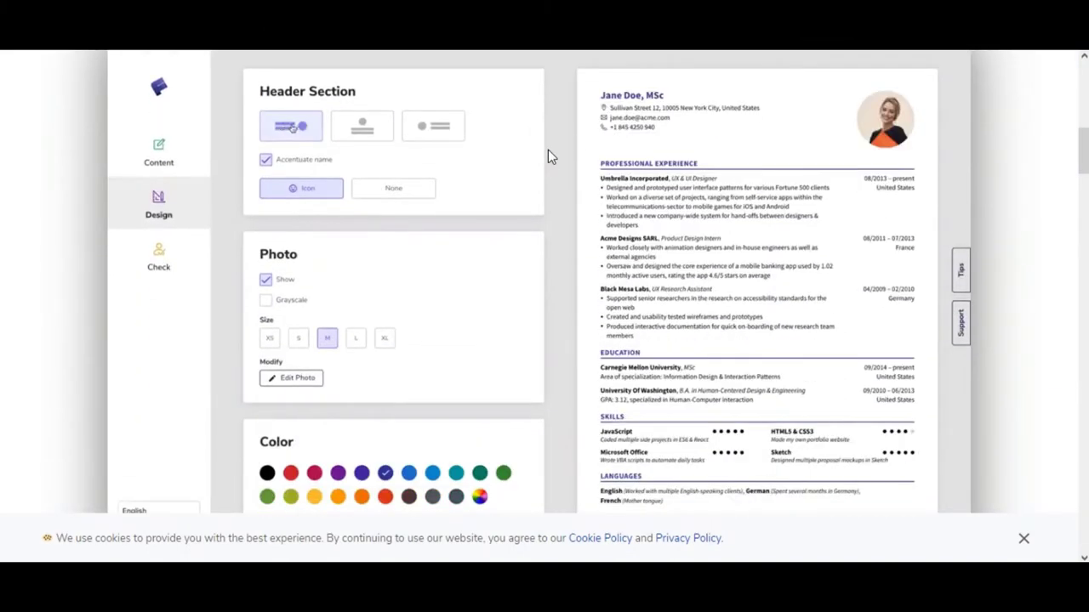
scroll(548, 150, "down", 8)
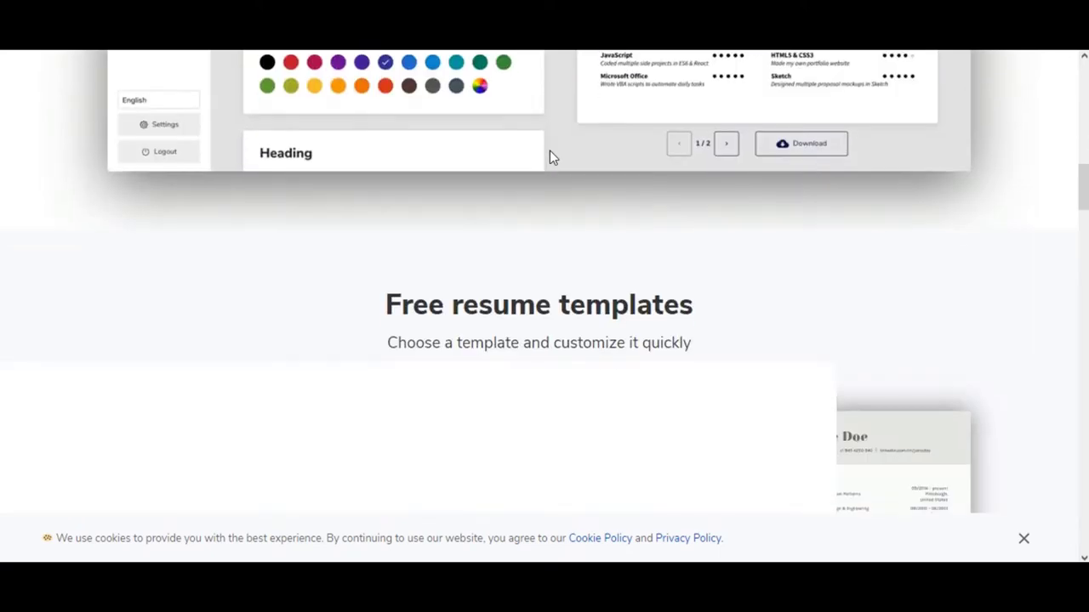
scroll(549, 157, "down", 1)
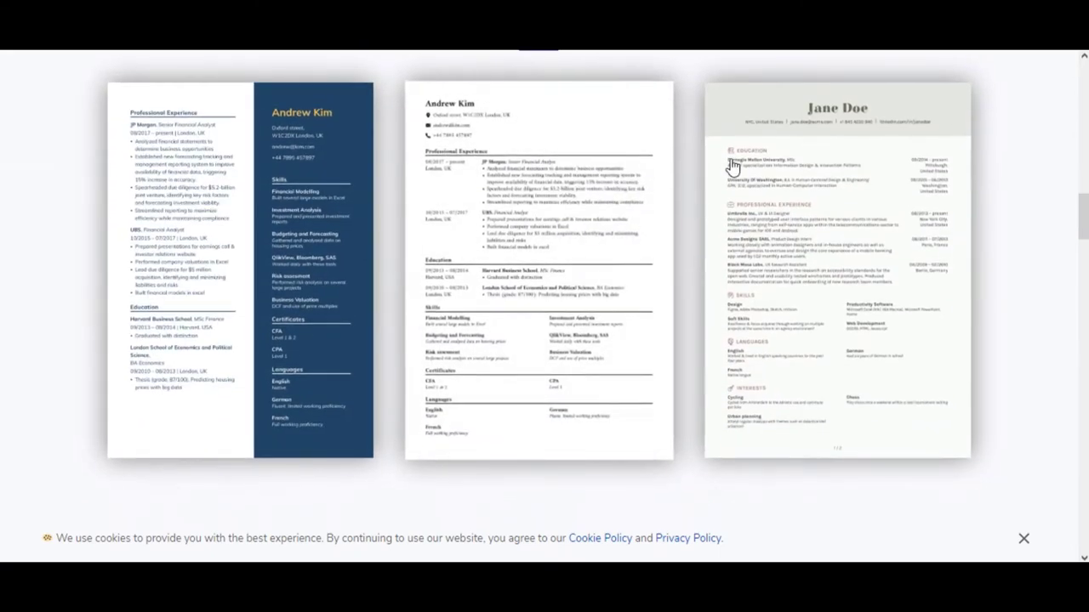
scroll(782, 167, "down", 2)
scroll(837, 166, "down", 8)
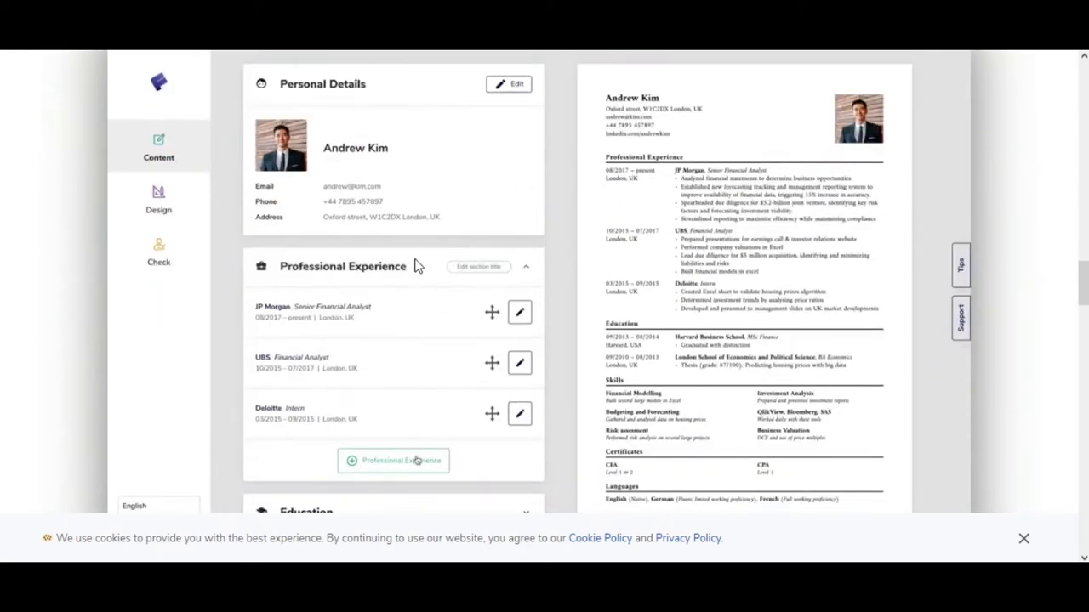
scroll(576, 310, "down", 2)
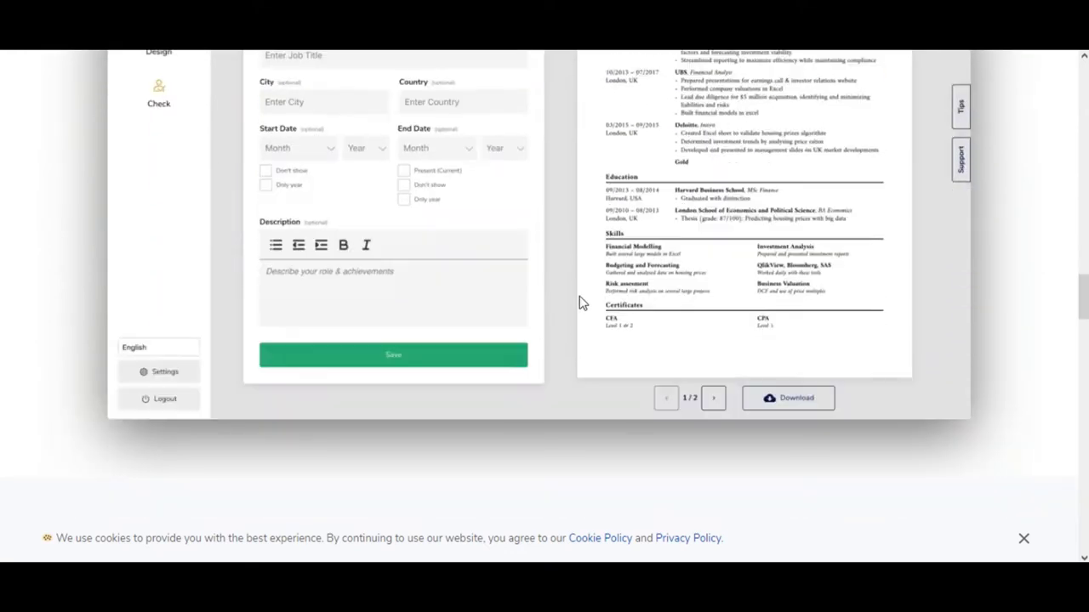
scroll(740, 242, "down", 4)
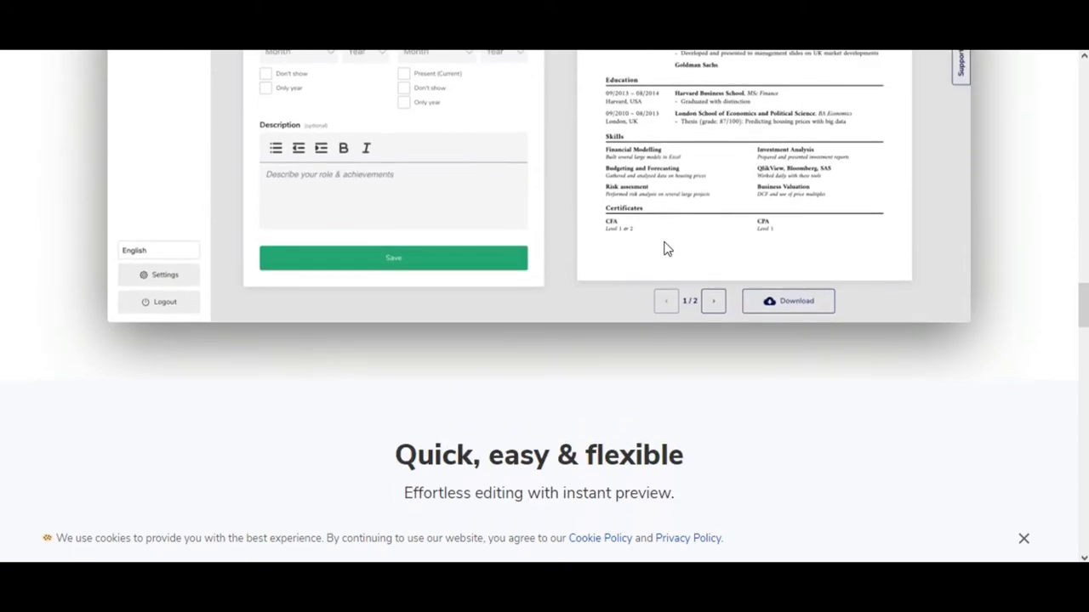
scroll(430, 224, "down", 4)
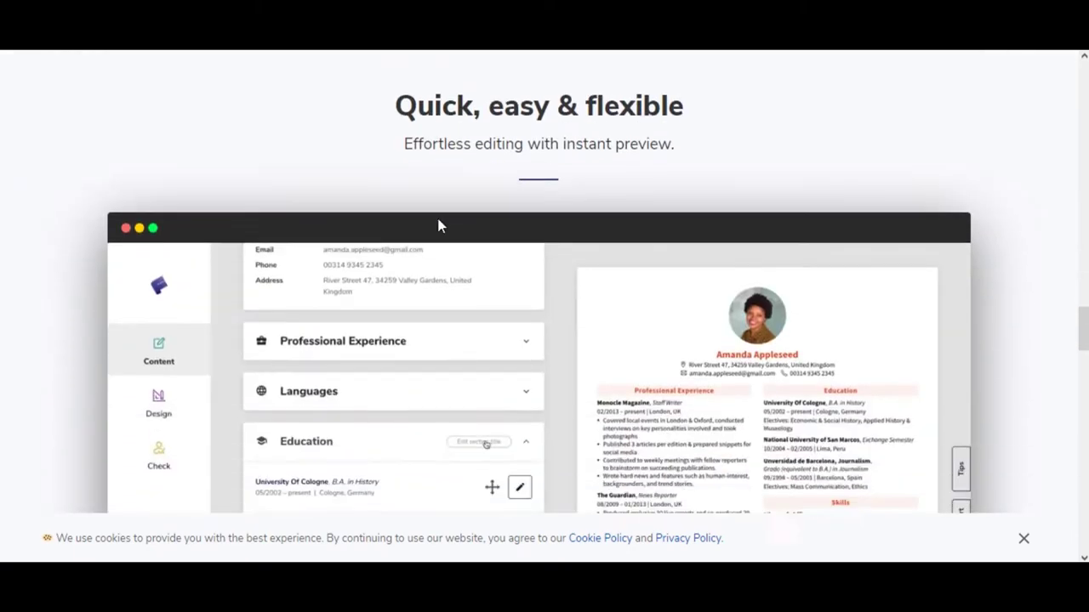
scroll(670, 207, "down", 8)
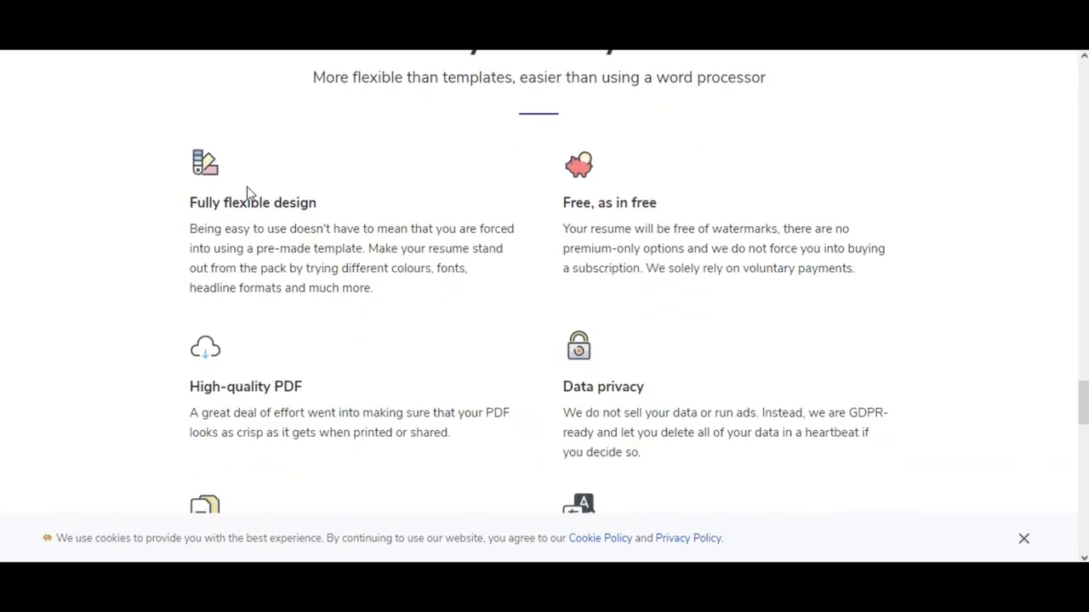
scroll(297, 360, "down", 8)
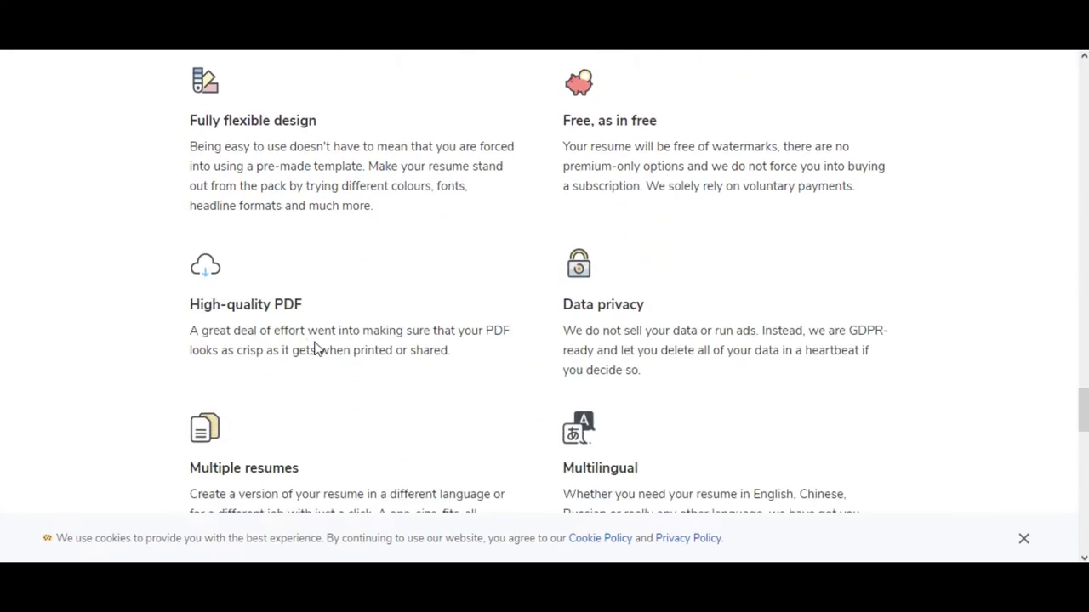
scroll(323, 297, "down", 2)
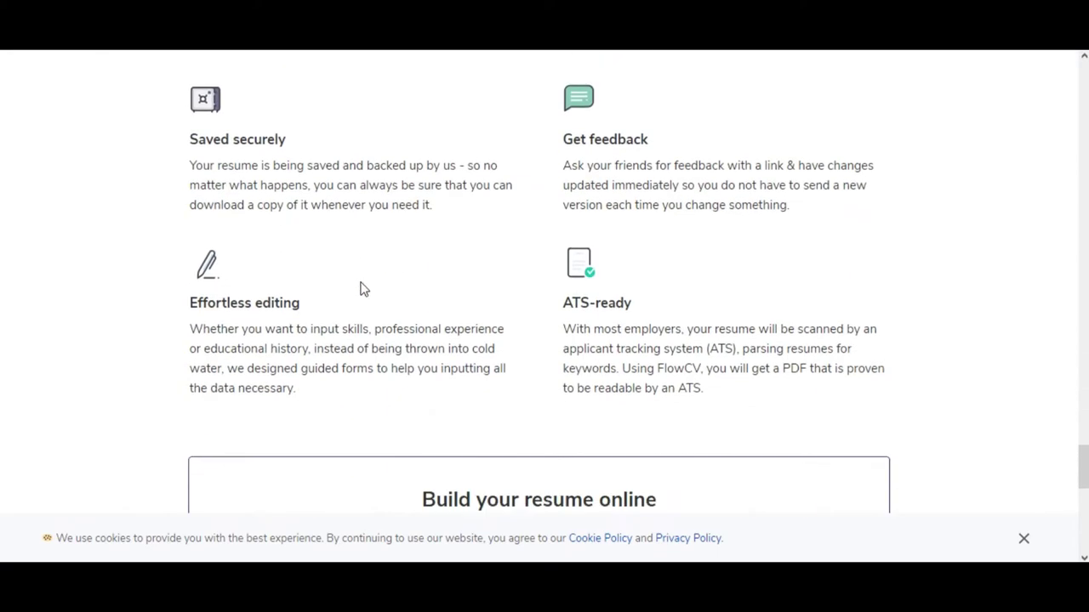
scroll(497, 271, "up", 2)
scroll(497, 272, "up", 20)
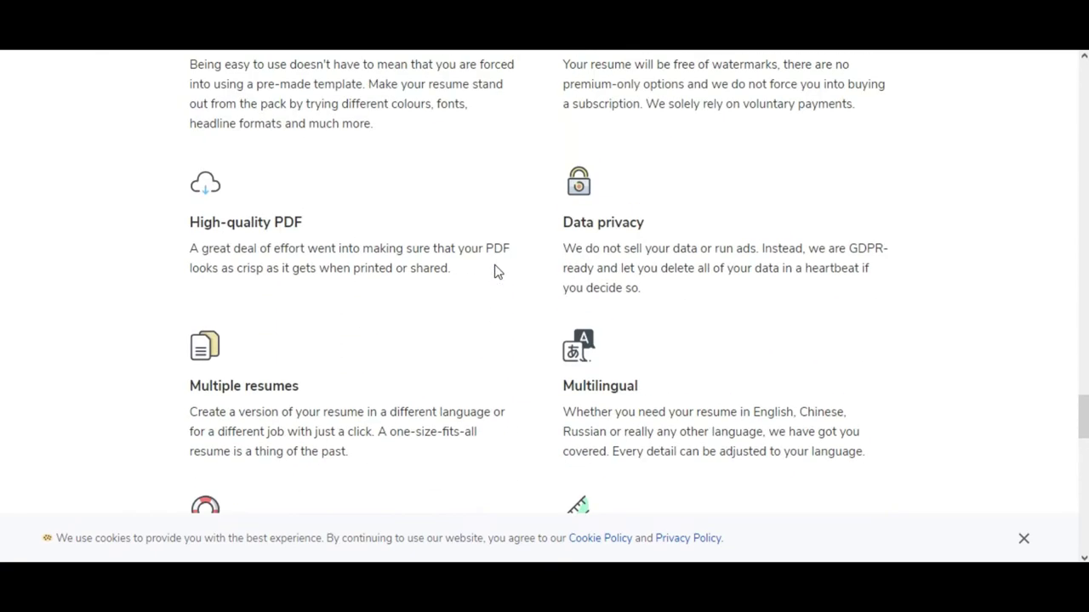
scroll(497, 272, "down", 12)
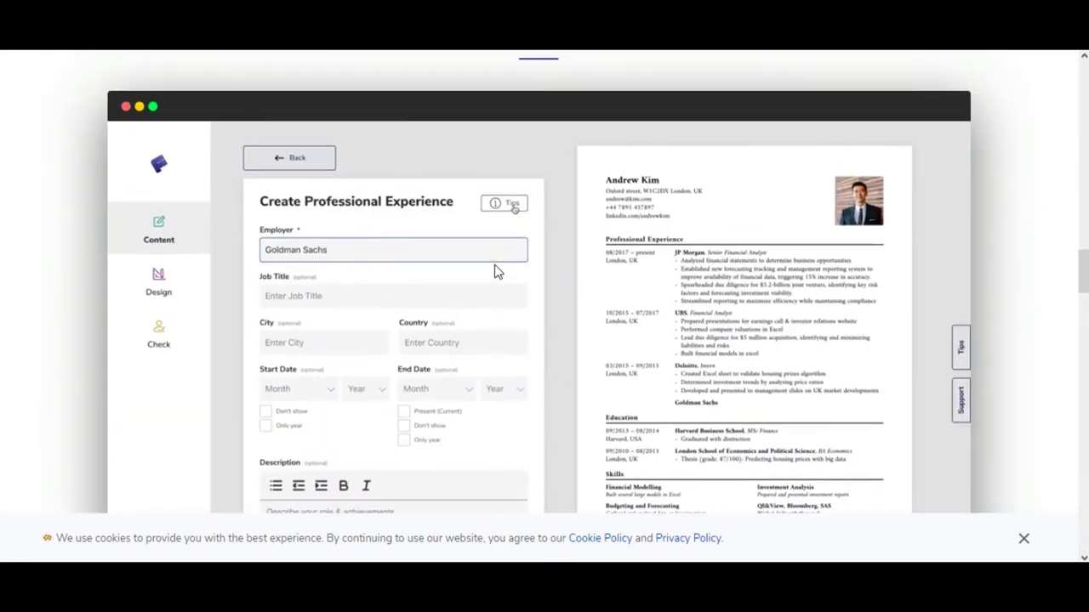
scroll(496, 272, "up", 3)
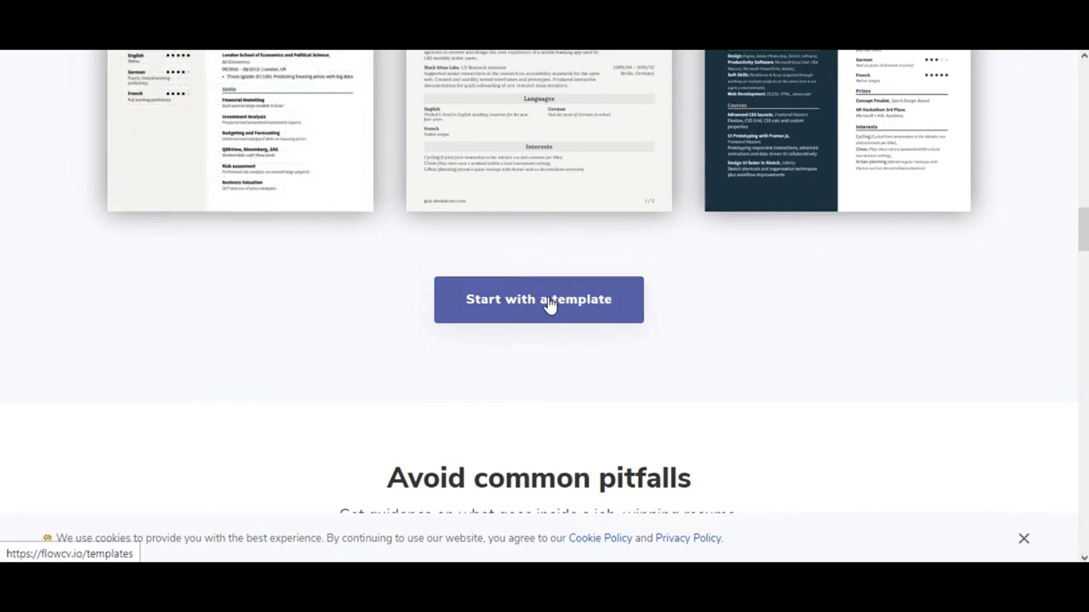
left_click(548, 304)
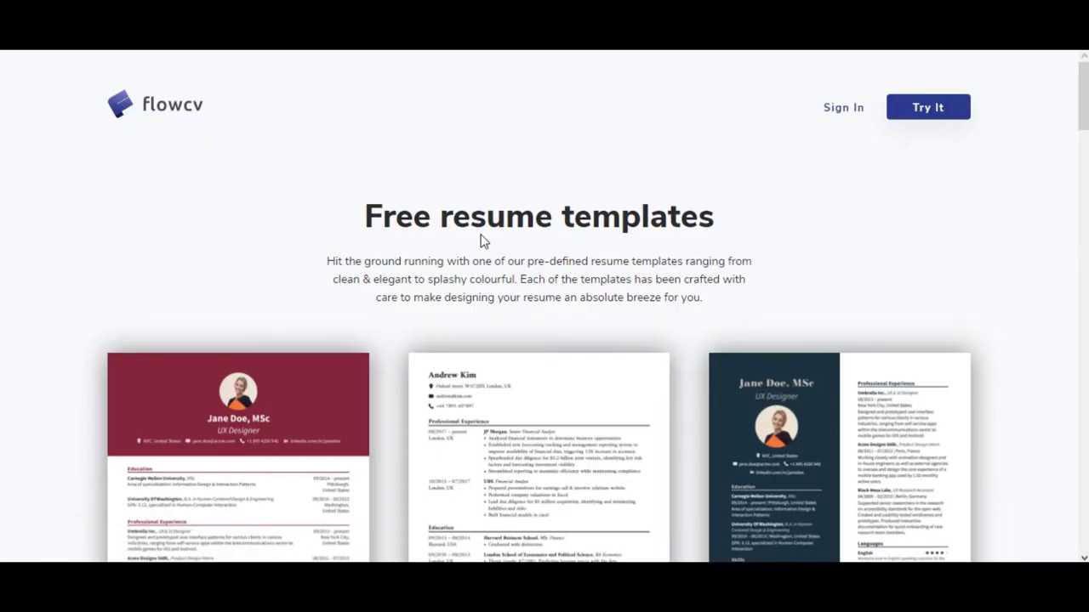
Step: Start a new resume from the dark two-column template and save 'fiel' as the full name
scroll(337, 319, "down", 2)
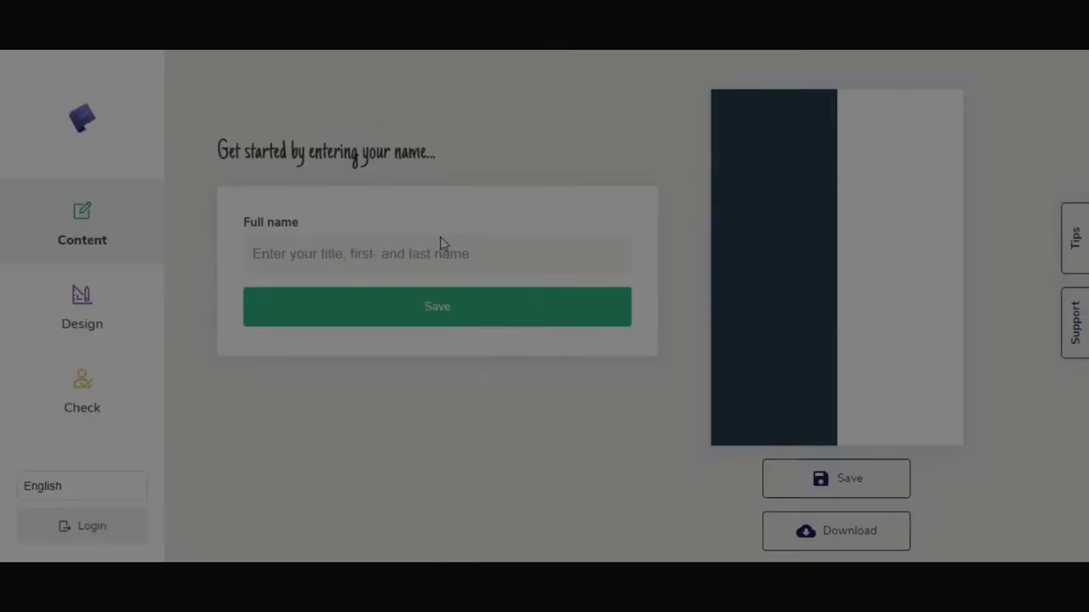
left_click(344, 244)
type("fiest nam")
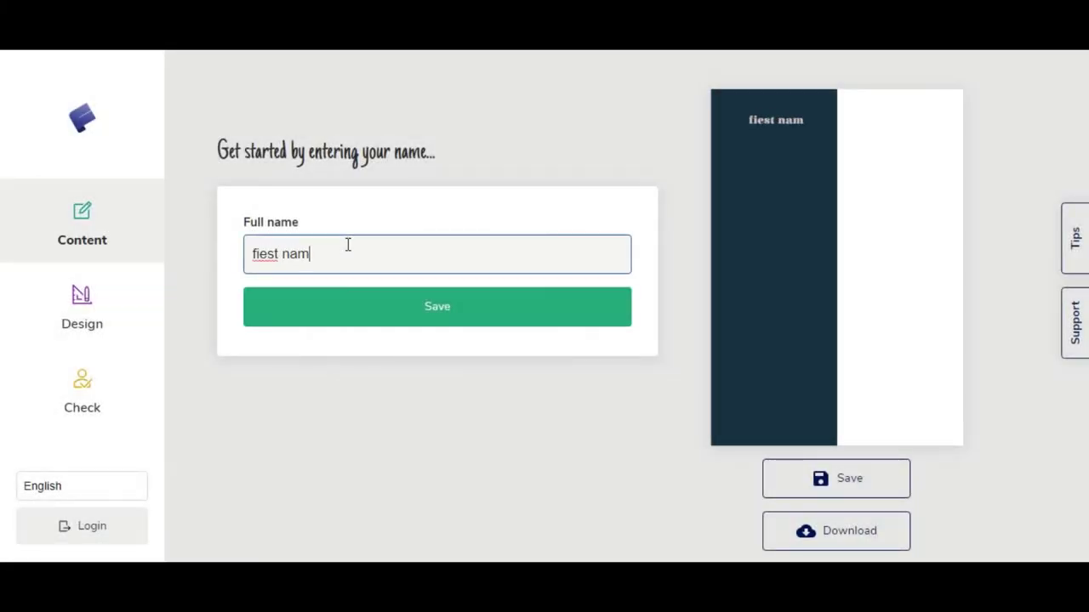
type("l")
key("Return")
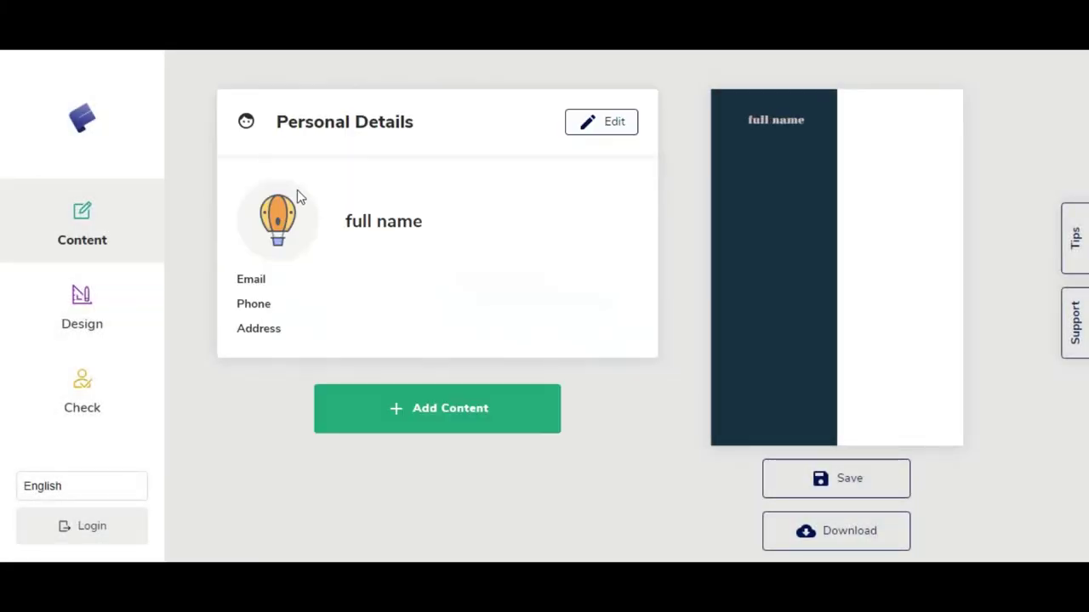
left_click(603, 125)
Step: Fill in the display email from autofill and enter a phone number
scroll(413, 277, "down", 1)
left_click(318, 298)
left_click(330, 340)
left_click(511, 304)
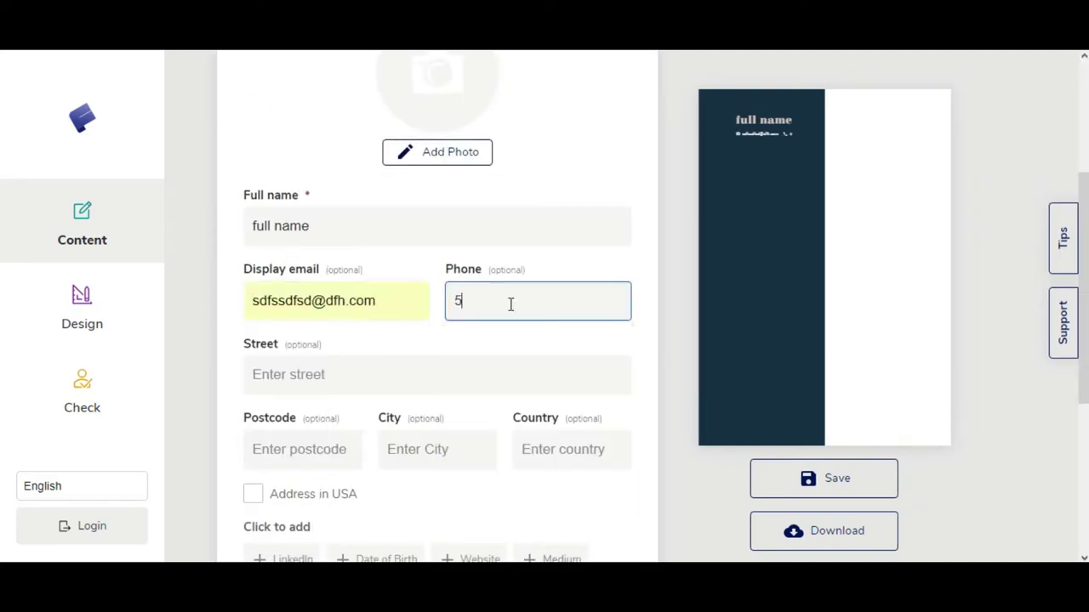
Step: Enter the street, city and country of the contact address
scroll(309, 228, "down", 2)
left_click(309, 228)
type("qsxxxxxxxxxxxxxxx")
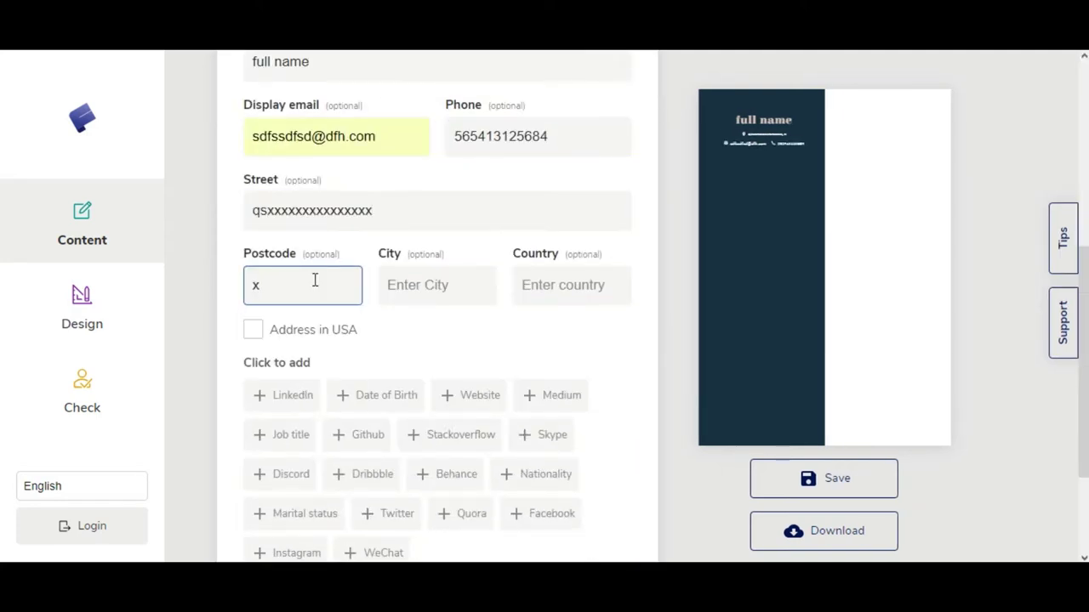
left_click(436, 285)
type("xxxxx")
left_click(561, 285)
type("xxxxx")
Step: Add LinkedIn and Facebook fields with placeholder values to the personal details
scroll(226, 257, "down", 2)
left_click(306, 231)
type("xxx")
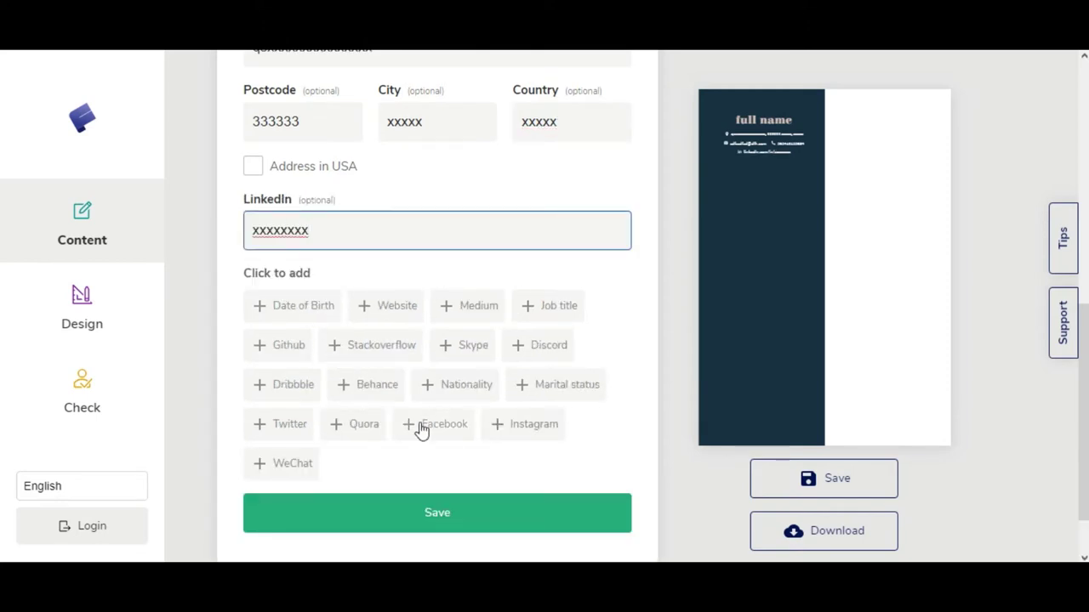
left_click(421, 430)
type("xxxxxxx")
Step: Set the date of birth to 1 March 2019, save the details, and add a Profile section
scroll(406, 279, "down", 1)
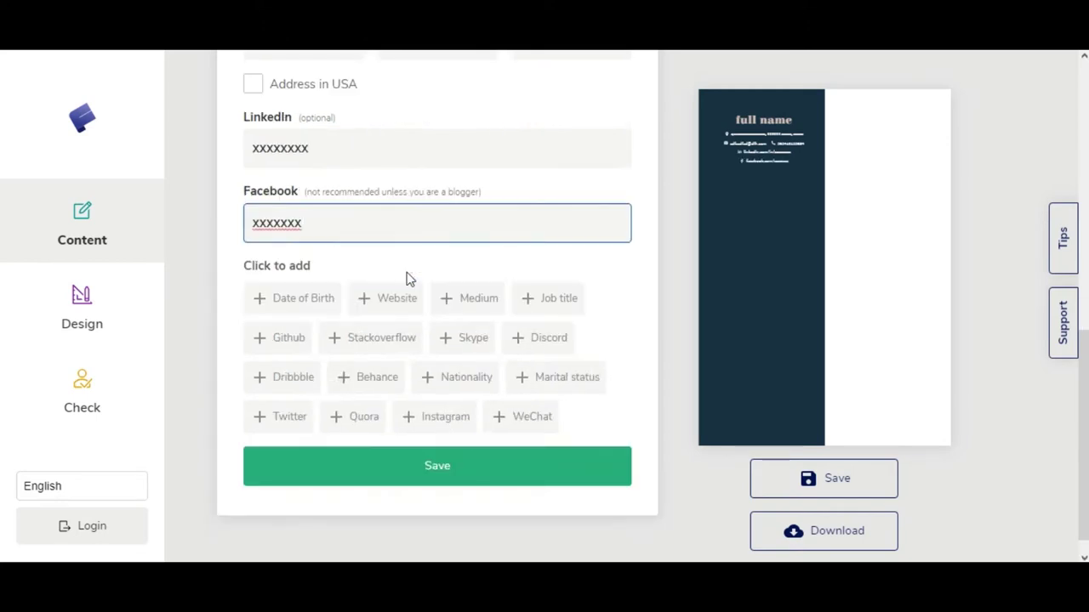
left_click(300, 297)
left_click(303, 338)
left_click(436, 297)
left_click(425, 398)
left_click(568, 297)
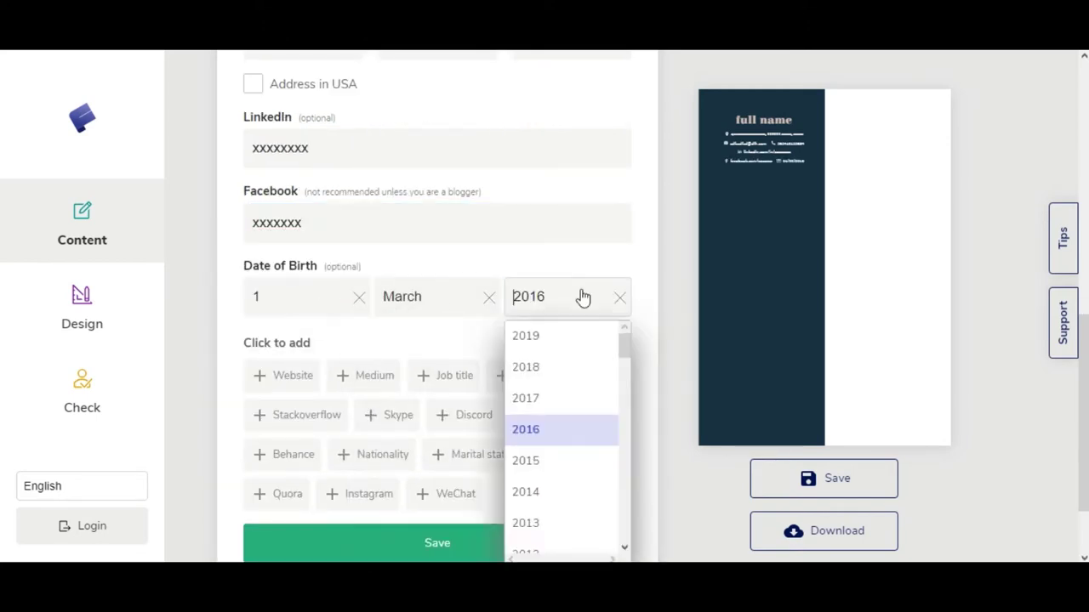
left_click(540, 335)
scroll(477, 425, "down", 1)
left_click(476, 461)
left_click(349, 425)
left_click(187, 234)
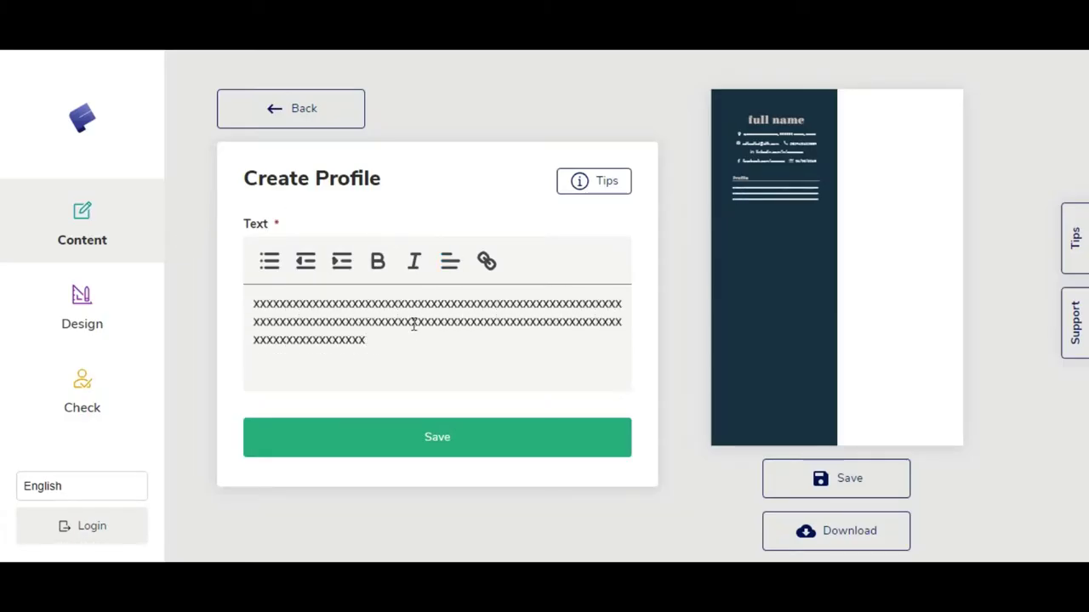
Step: Save the profile and upload the headshot image as a circle-cropped profile photo
left_click(441, 451)
left_click(429, 190)
left_click(437, 398)
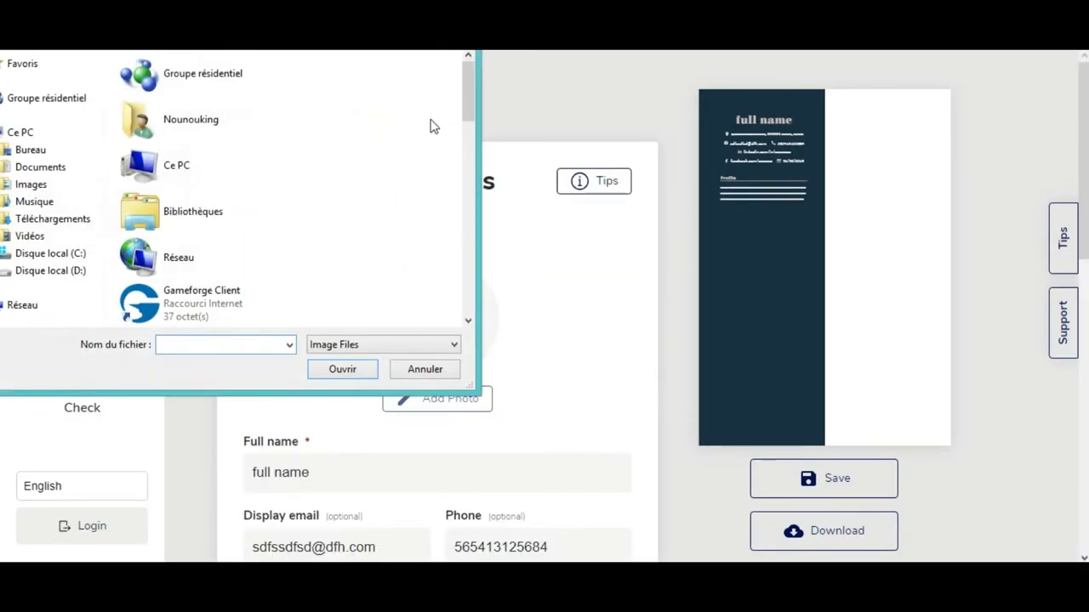
scroll(340, 187, "down", 5)
left_click(212, 204)
left_click(342, 369)
scroll(700, 362, "down", 4)
left_click(341, 433)
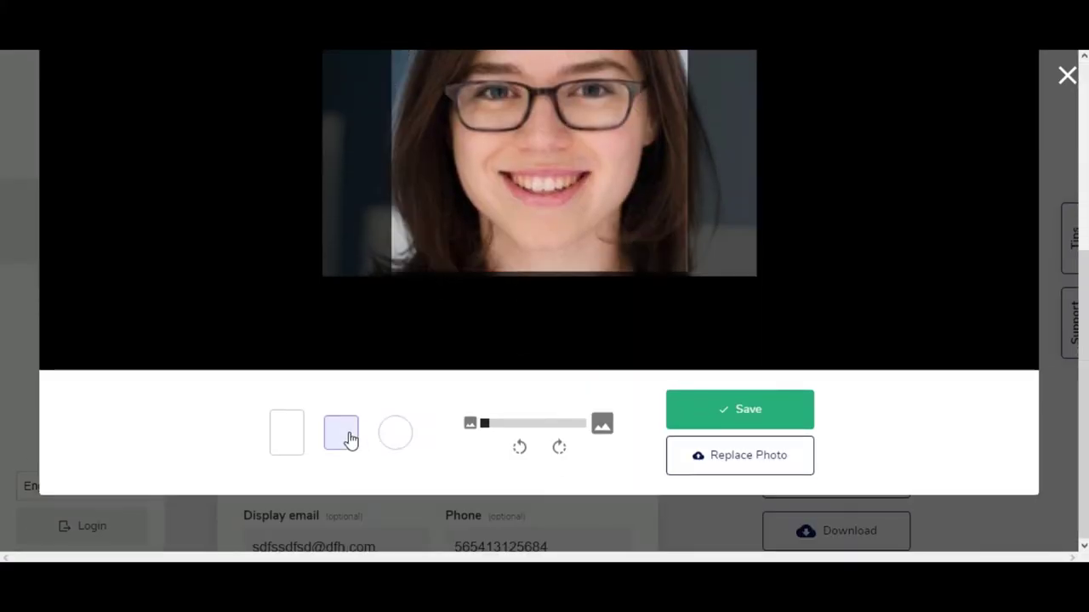
left_click(396, 432)
left_click(746, 493)
Step: Save the personal details and re-save the empty Profile section
scroll(530, 236, "down", 8)
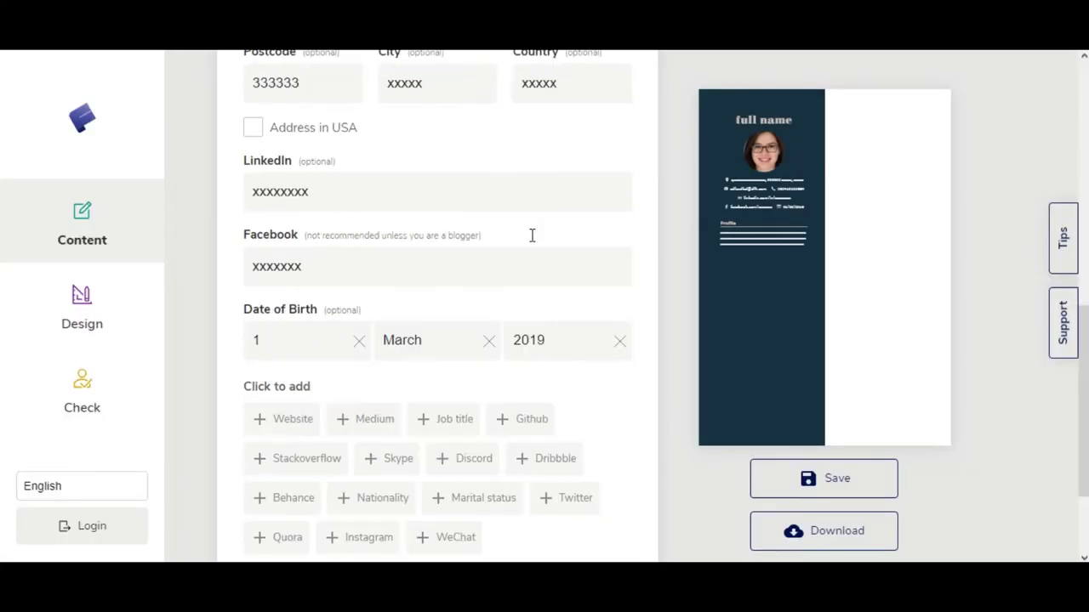
left_click(503, 517)
left_click(466, 386)
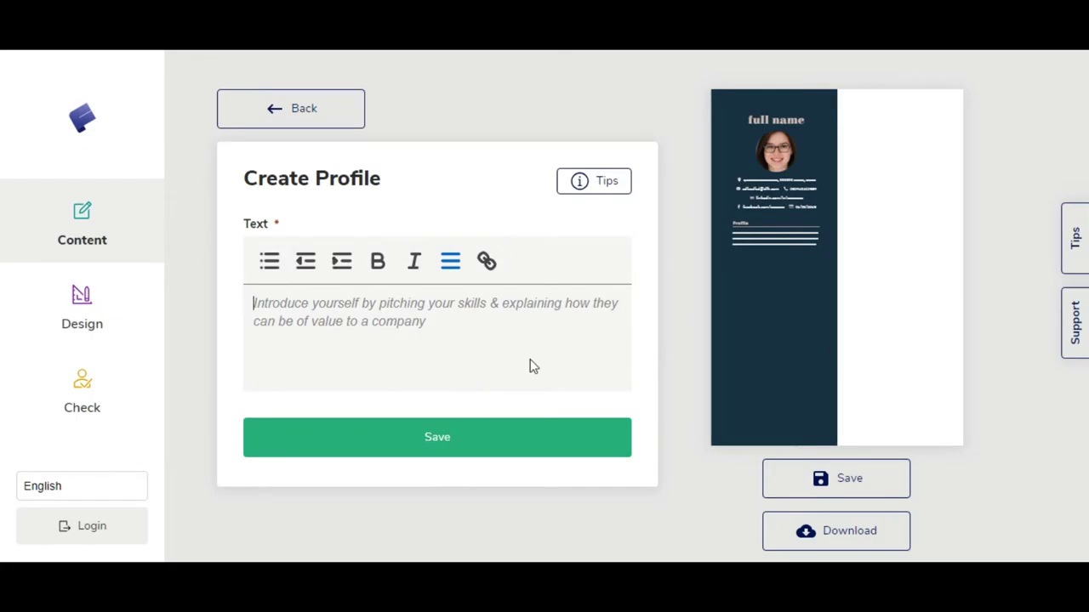
left_click(485, 436)
left_click(462, 477)
Step: Add an Education entry with degree 'ww', city 'ssss' and country 'sssssss'
left_click(179, 243)
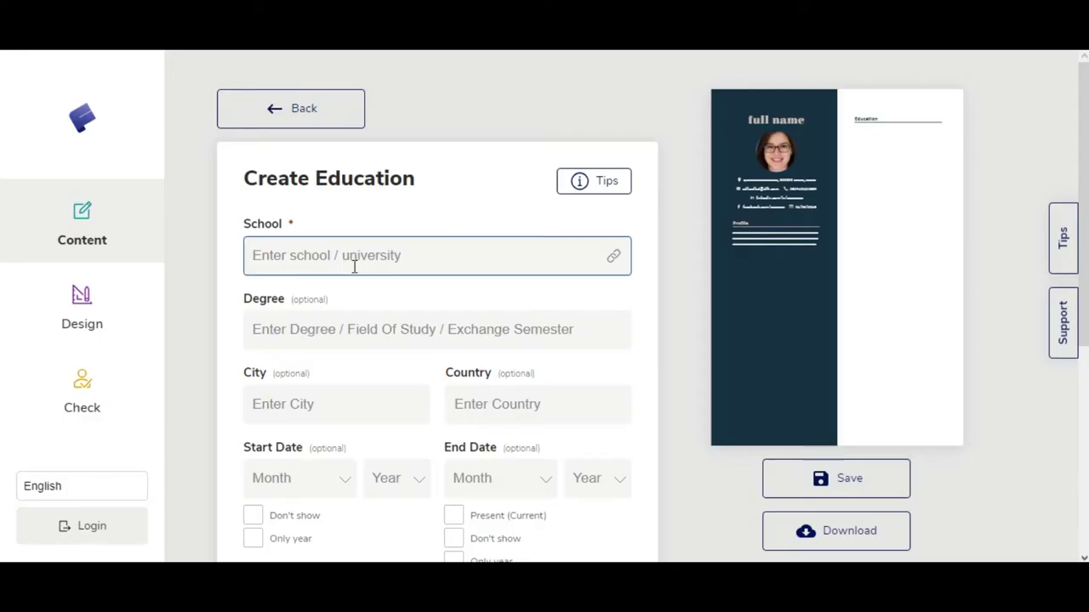
left_click(324, 335)
type("ww")
scroll(336, 314, "down", 1)
left_click(334, 315)
type("ssss")
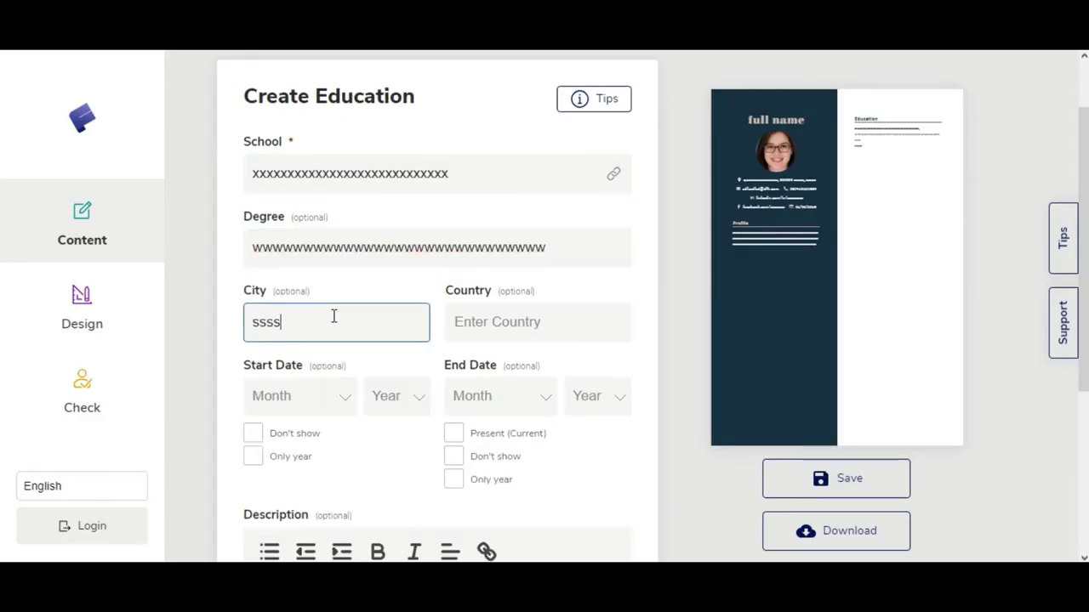
left_click(480, 317)
type("sssssss")
Step: Set the education end date to January 2019, add a description, and save the entry
left_click(494, 396)
left_click(316, 452)
scroll(459, 362, "down", 1)
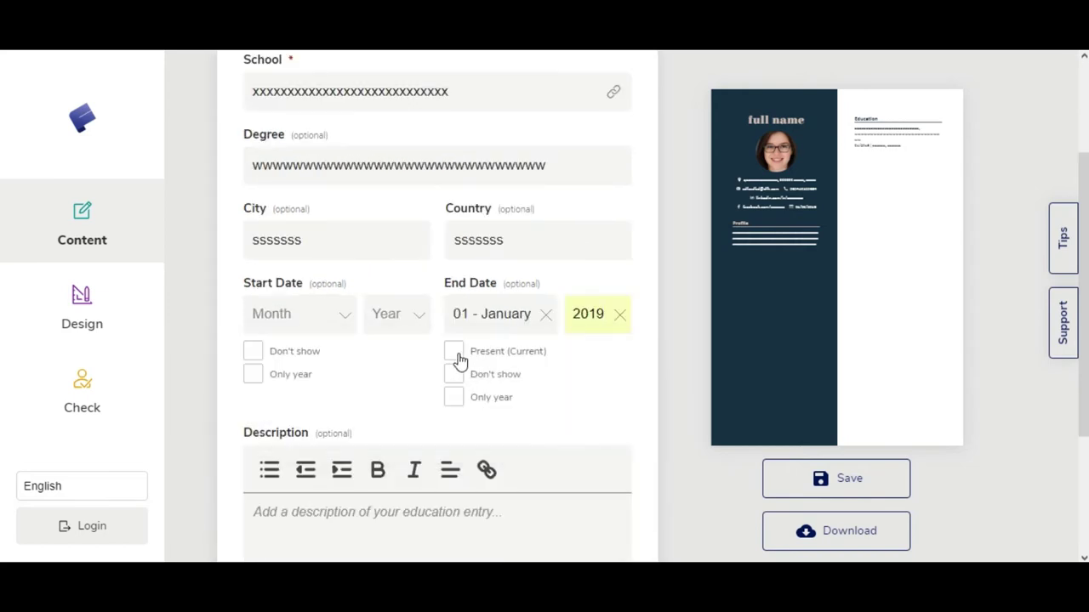
scroll(324, 391, "down", 1)
left_click(353, 428)
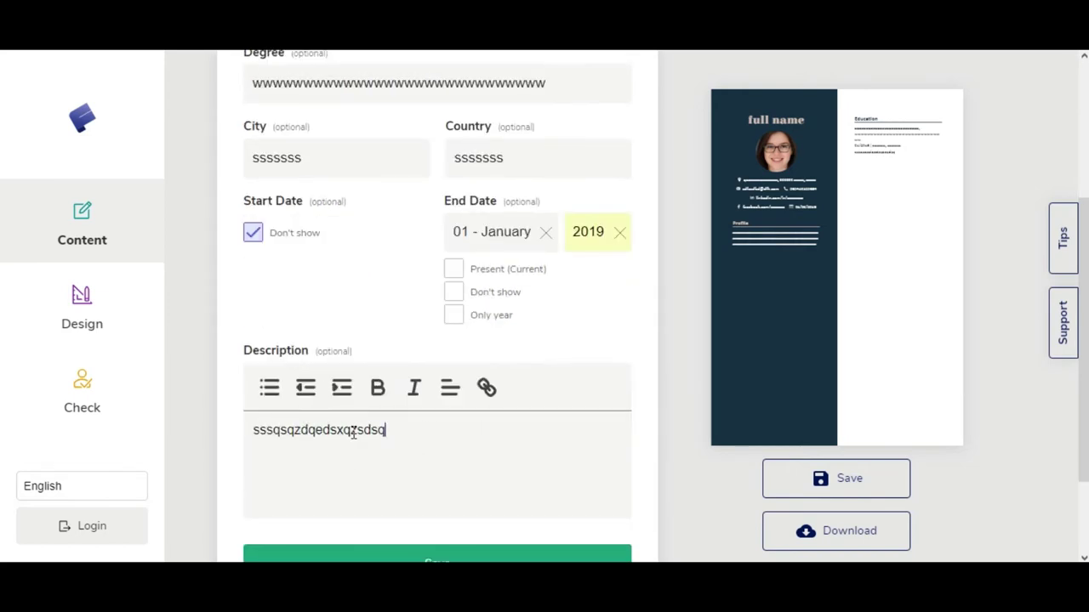
scroll(335, 331, "down", 2)
left_click(437, 444)
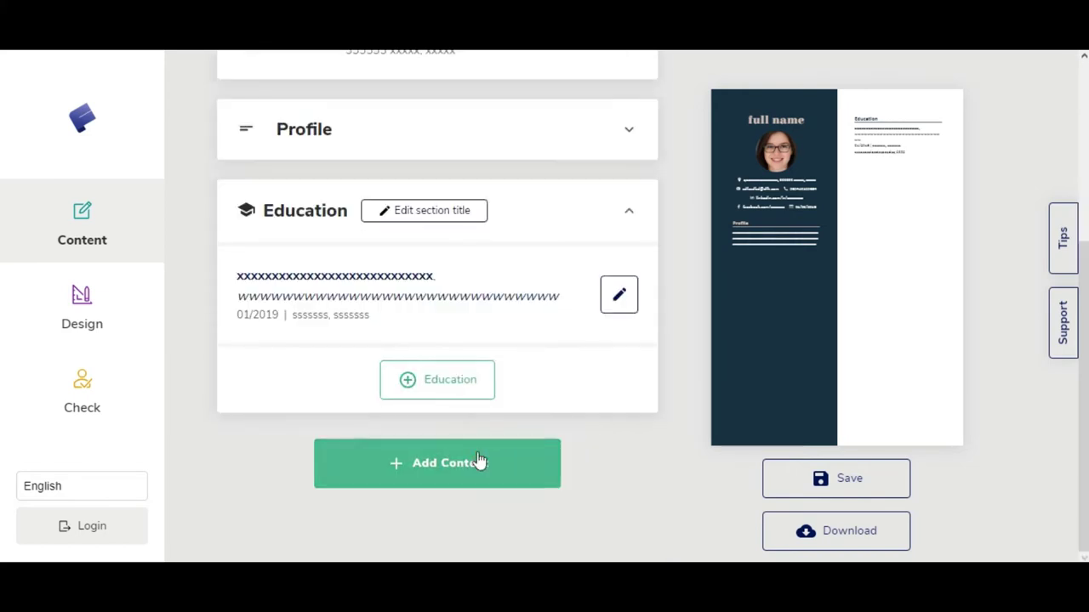
left_click(479, 461)
Step: Add a Professional Experience entry with placeholder employer, job title and location
left_click(320, 213)
type("sdxxxxxxxxxxxxxxxxxxxxxxx")
left_click(355, 346)
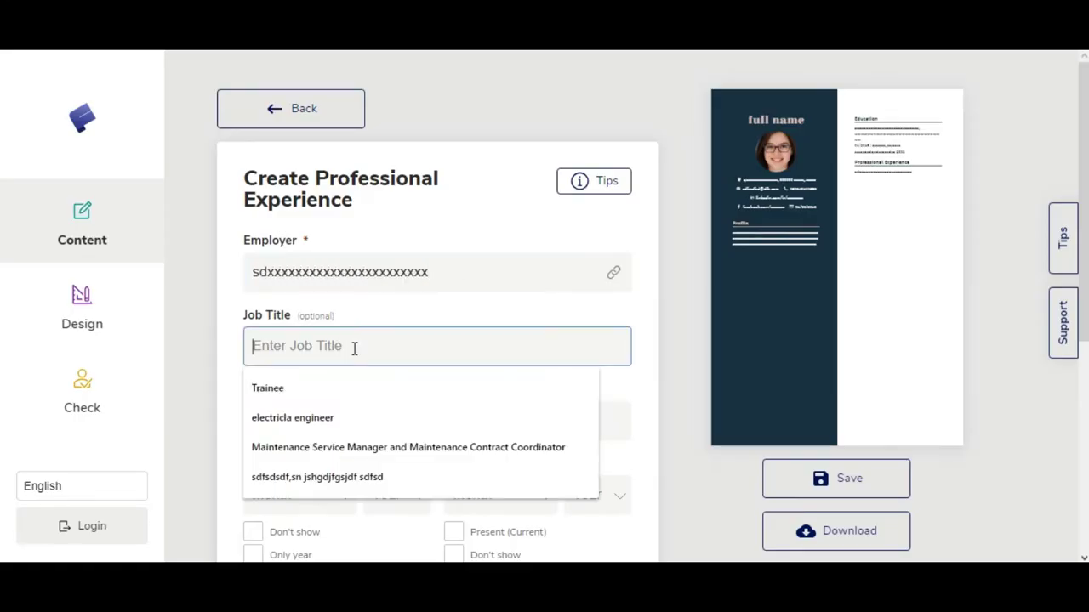
type("xxxxxxxxxxxxxx")
scroll(352, 347, "down", 1)
type("xxxx")
Step: Date the job April 2019 to May 2019 and add a second description bullet
left_click(289, 412)
left_click(316, 510)
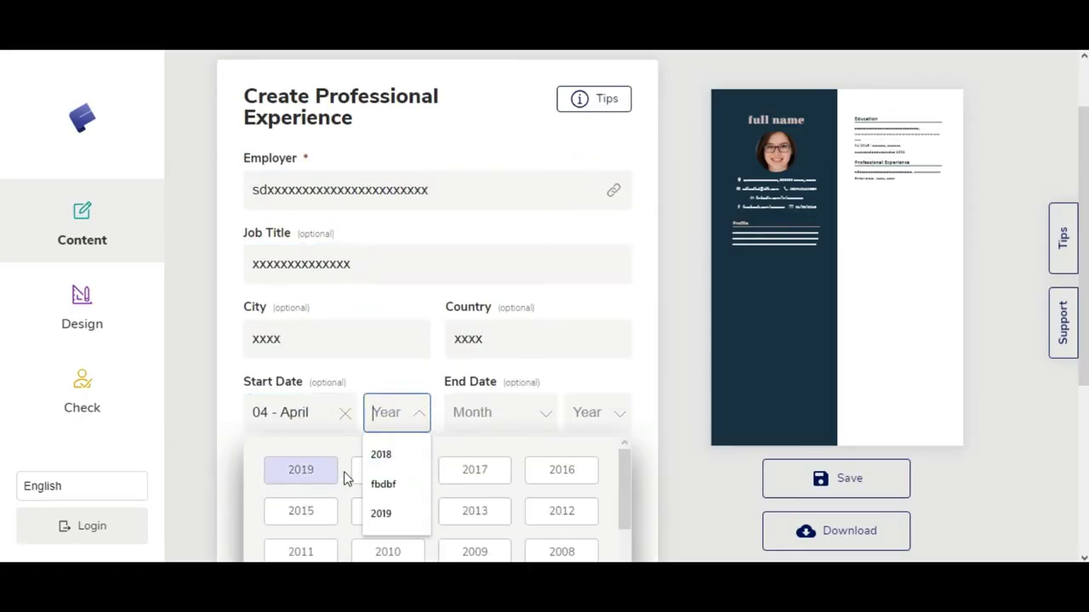
left_click(301, 469)
left_click(428, 511)
left_click(537, 478)
scroll(382, 345, "down", 3)
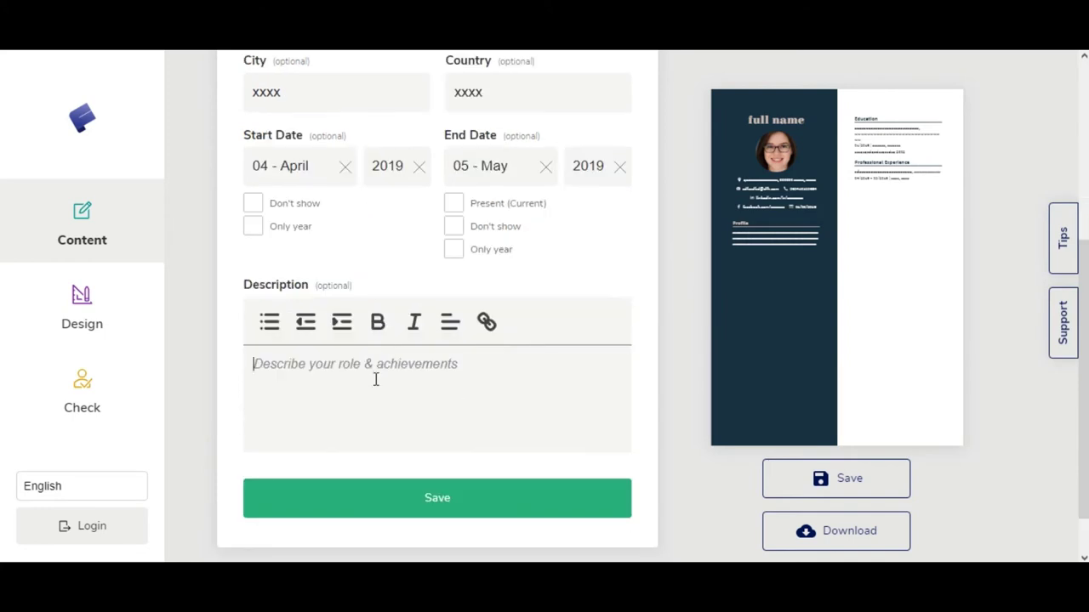
key("Return")
type("xxxxxxx")
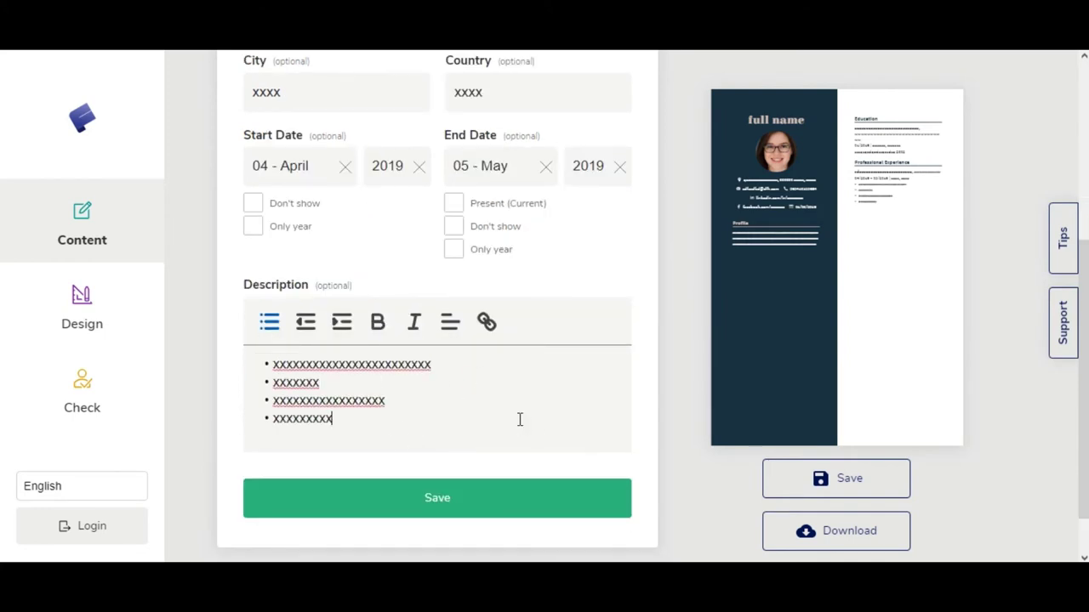
Step: Save the experience and add a Languages section with Arabic at Beginner level
left_click(438, 497)
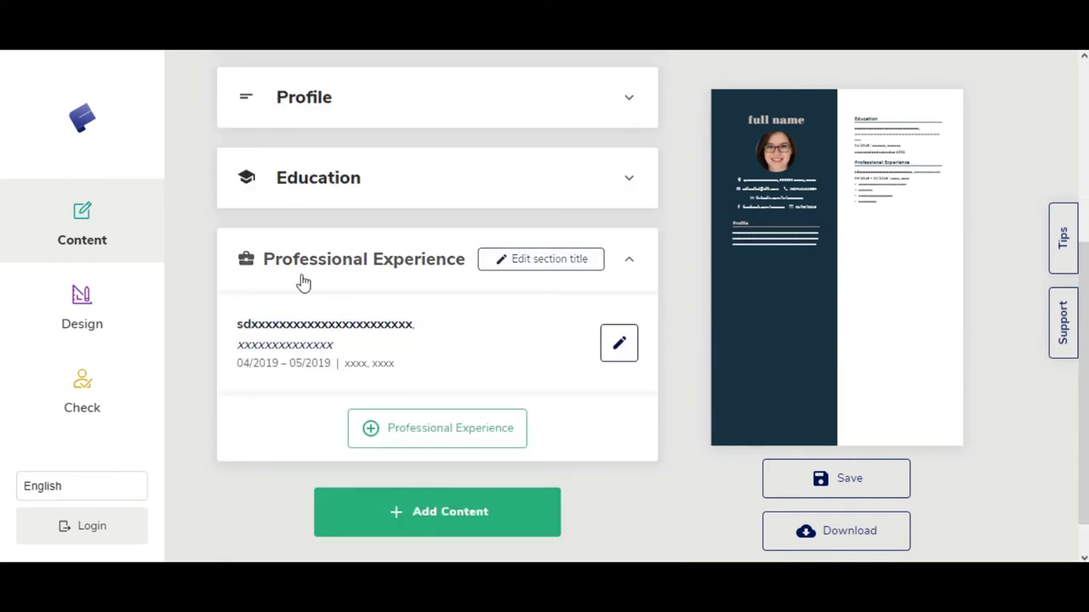
left_click(437, 511)
left_click(872, 225)
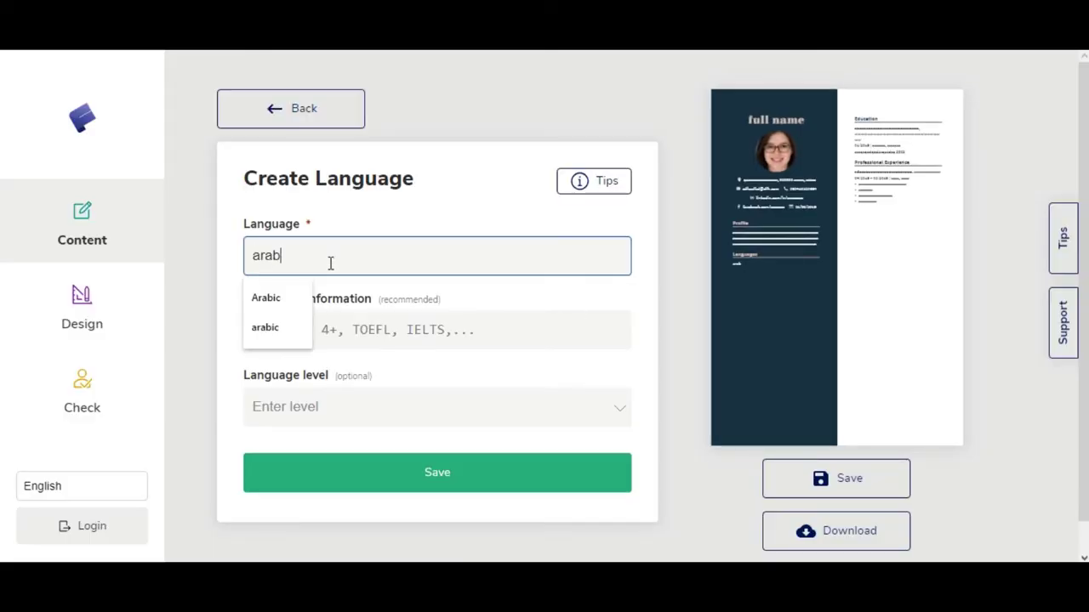
left_click(348, 394)
left_click(370, 358)
left_click(340, 445)
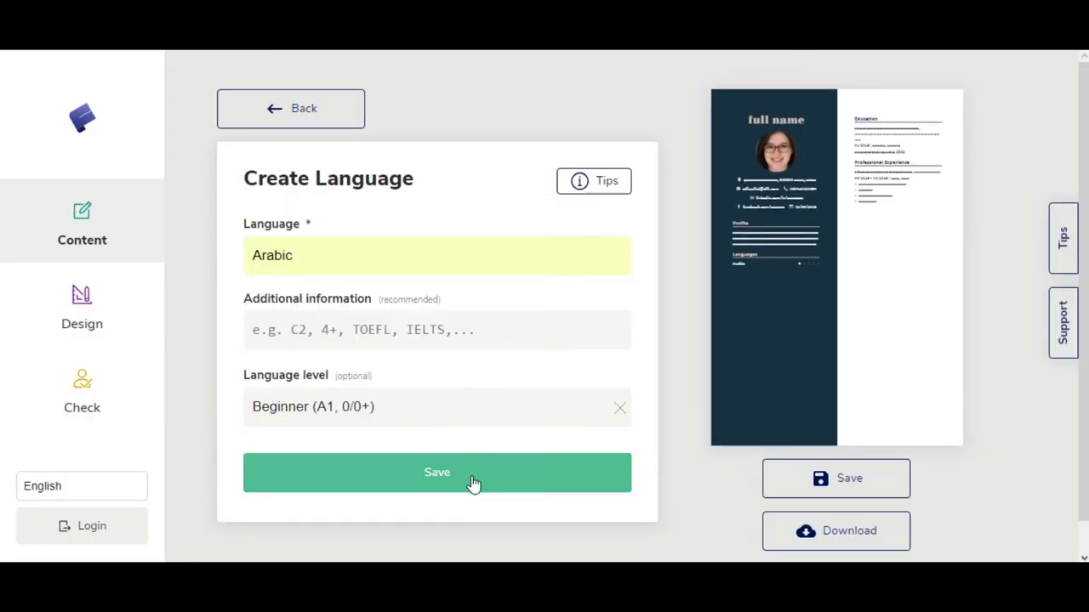
left_click(474, 484)
Step: Add English as a language at native proficiency
left_click(457, 512)
type("english")
left_click(311, 393)
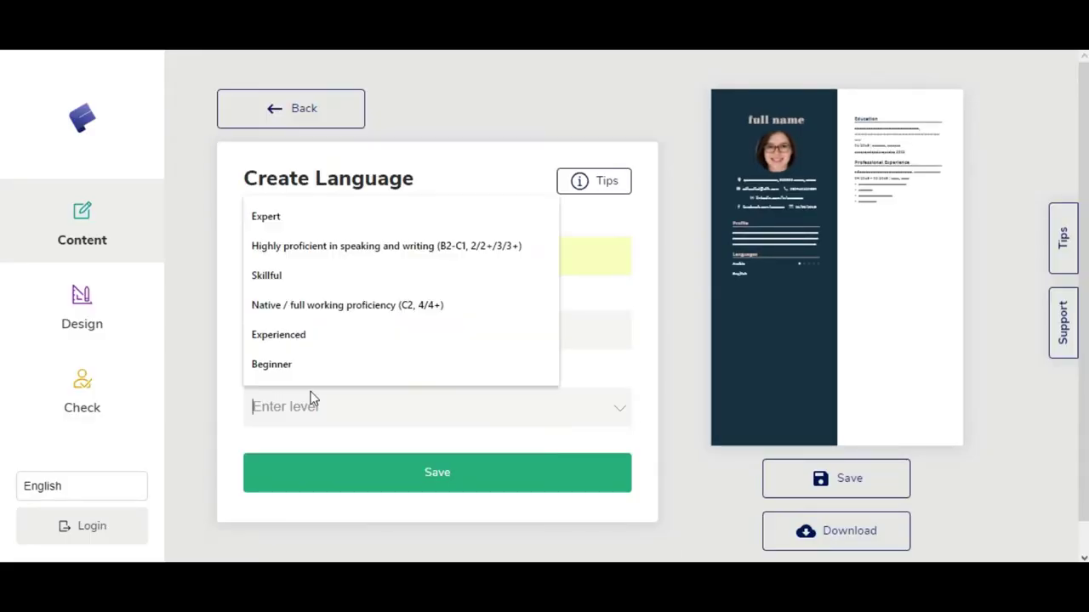
left_click(403, 306)
left_click(431, 486)
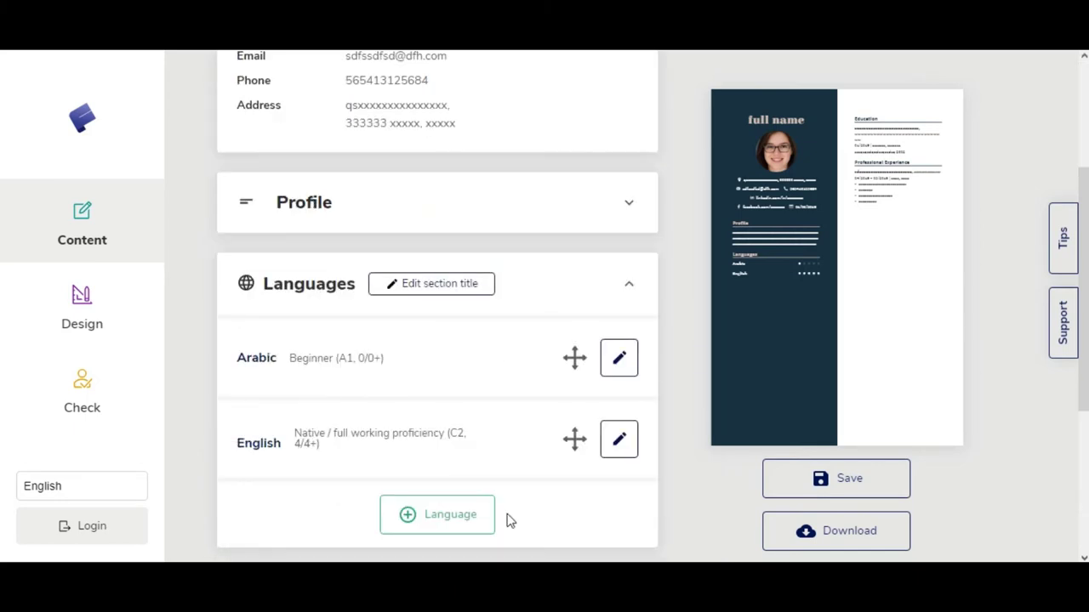
Step: Add Frensh as a third language, then change its level to Skillful
left_click(476, 515)
left_click(309, 406)
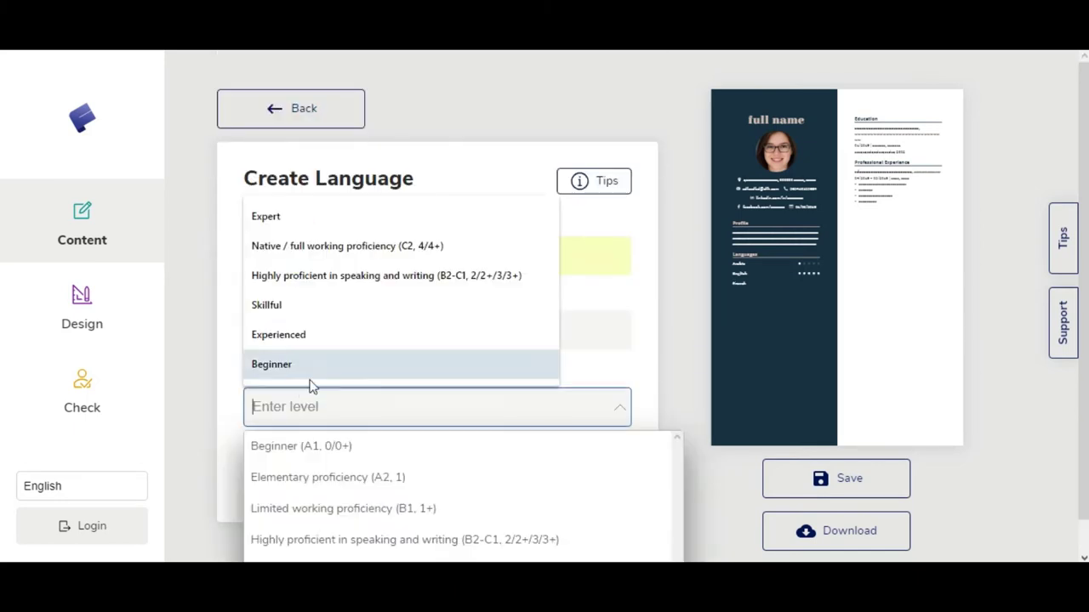
left_click(437, 473)
left_click(376, 444)
left_click(292, 408)
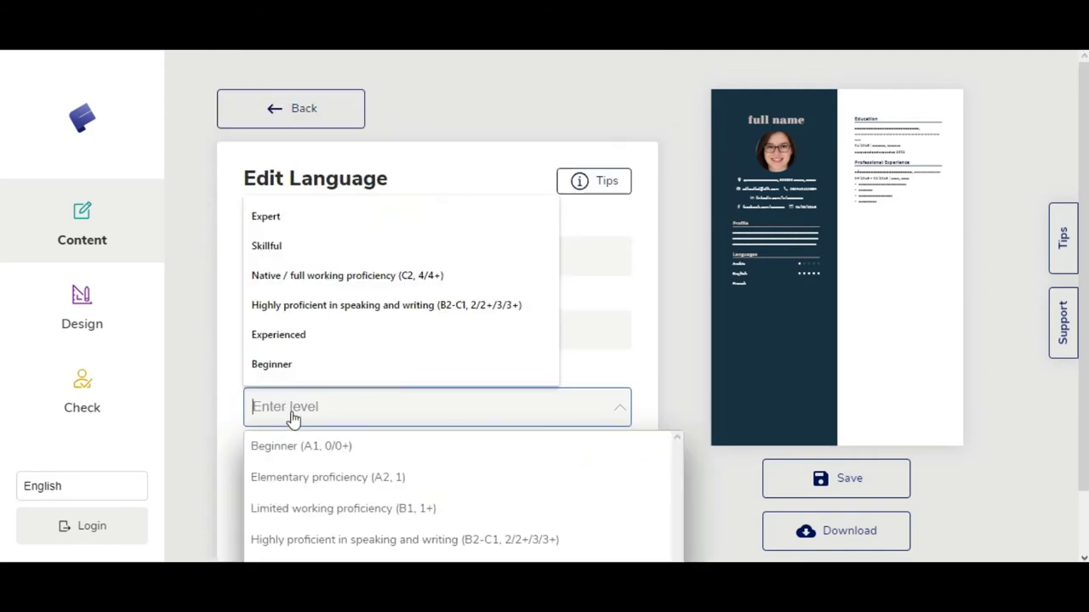
left_click(263, 240)
left_click(398, 516)
Step: Change the Frensh language level to native proficiency and save it
left_click(445, 366)
left_click(332, 406)
left_click(347, 275)
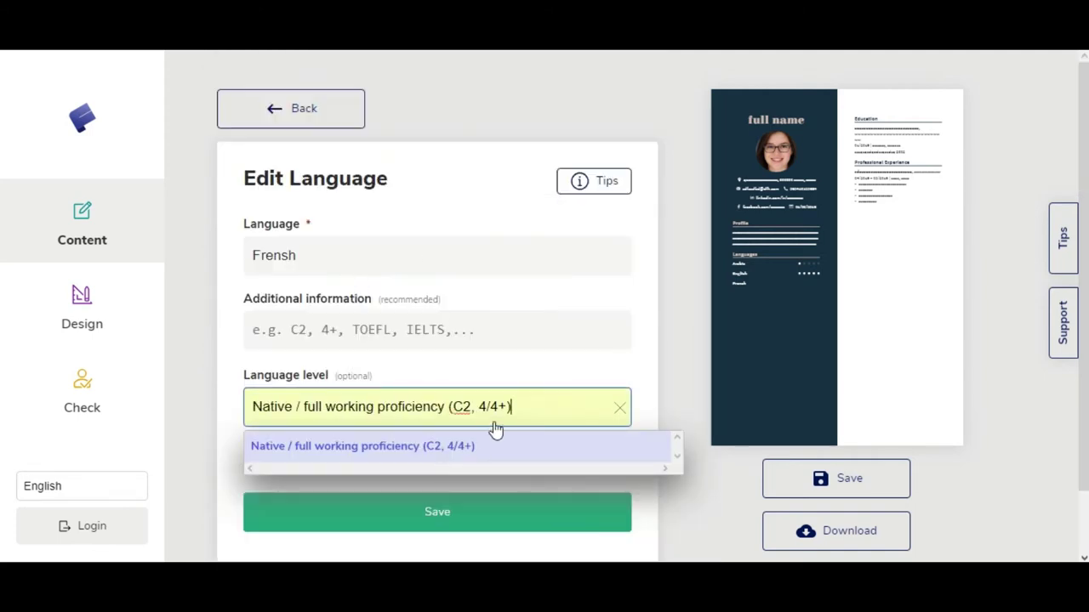
left_click(437, 510)
scroll(372, 279, "down", 4)
Step: Add a Skills section with a first skill rated Skillful
left_click(437, 462)
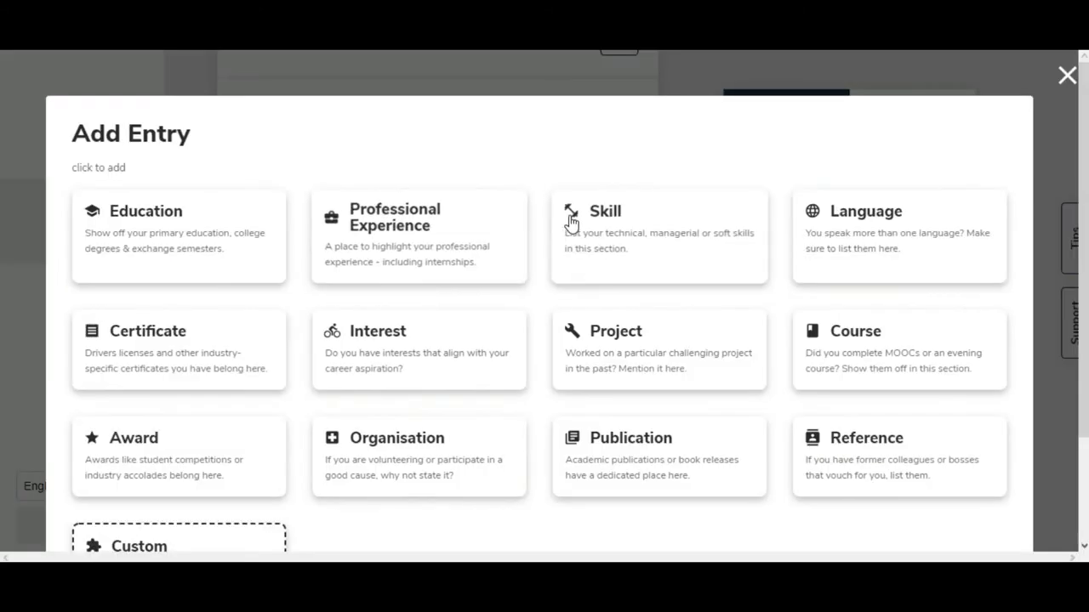
left_click(629, 233)
type("xxxxxxxxxxxxxxx")
left_click(360, 408)
left_click(267, 244)
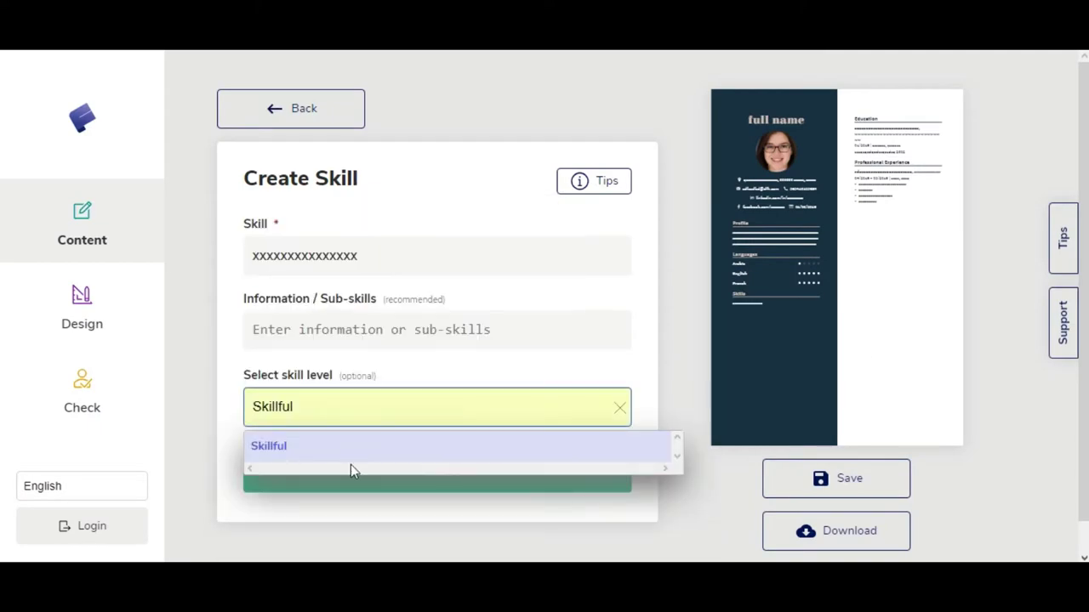
left_click(352, 467)
Step: Add a second skill and set its level to Expert
left_click(427, 507)
type("xxxxxxxxxxxx")
left_click(345, 417)
left_click(347, 272)
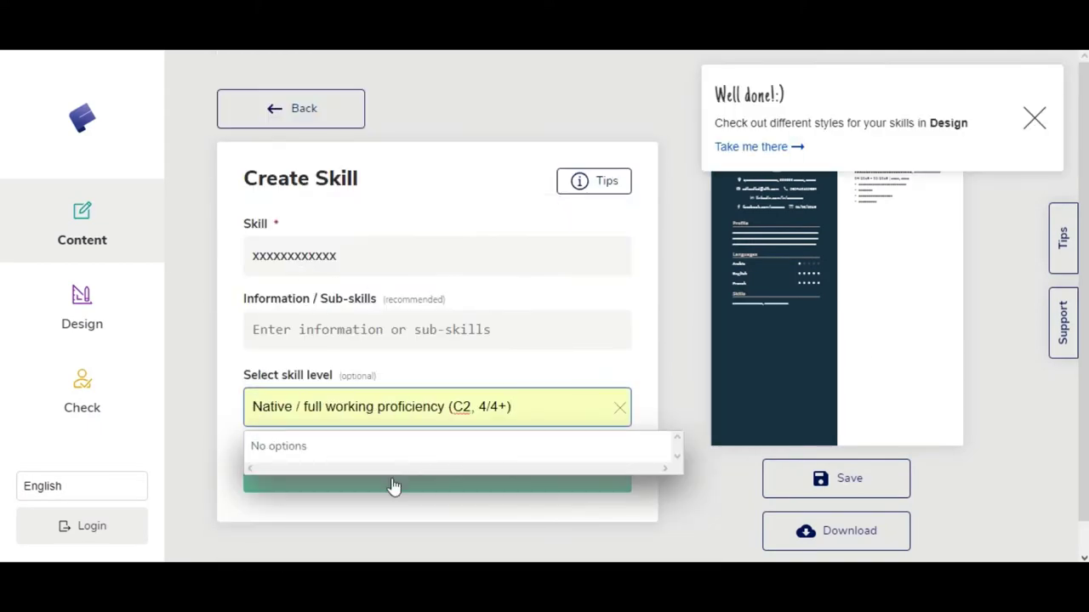
left_click(534, 415)
left_click(377, 252)
left_click(280, 484)
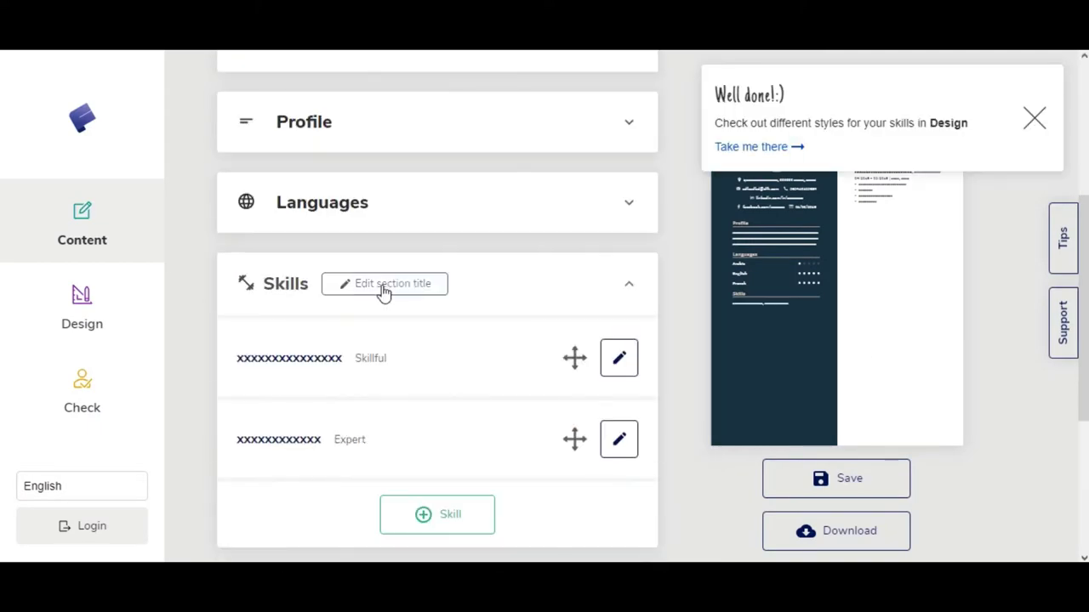
Step: Add a Certificates section with two saved certificate entries
scroll(389, 326, "down", 3)
left_click(438, 498)
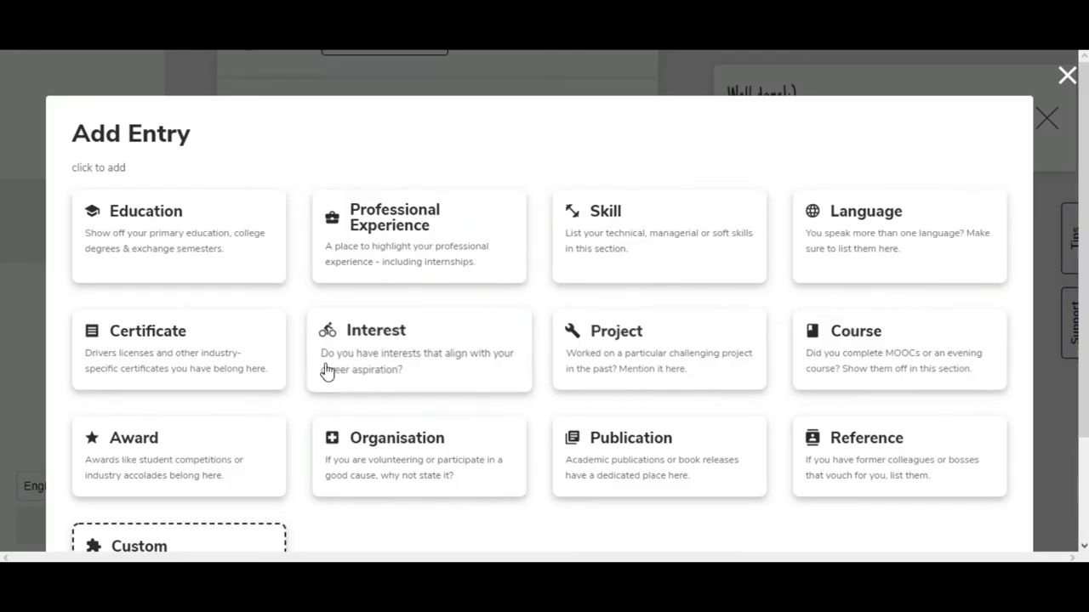
left_click(204, 349)
type("x")
type("fsd sedefsd")
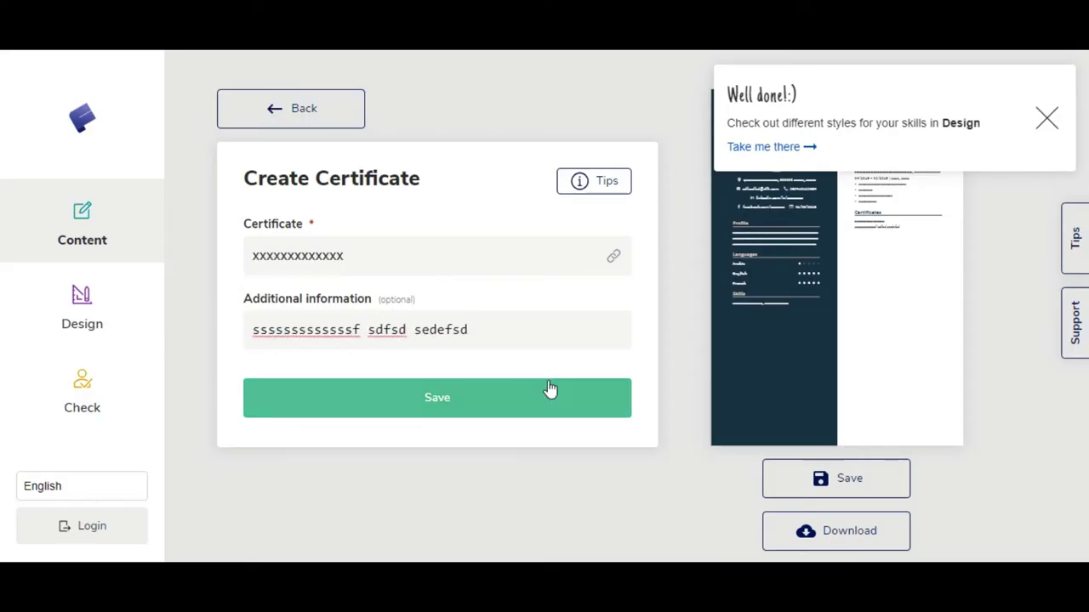
left_click(545, 395)
left_click(437, 380)
type("qsdfxdqsdqsd")
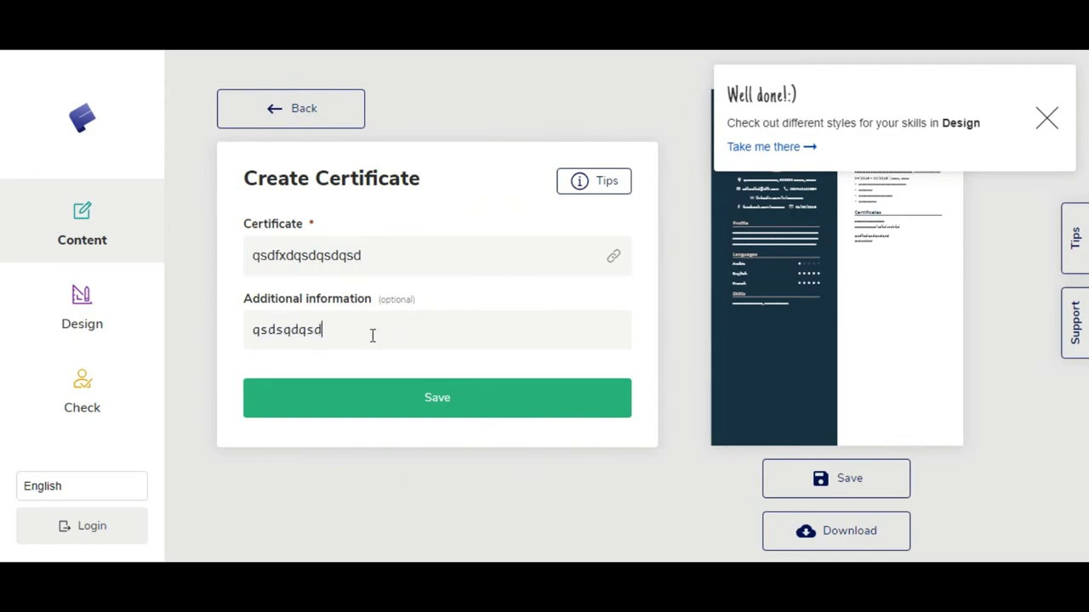
left_click(437, 397)
left_click(460, 462)
Step: Create an Organisation entry dated January 2019 to present, with a short description
left_click(425, 454)
type("qsdsxdqsdqsdqs")
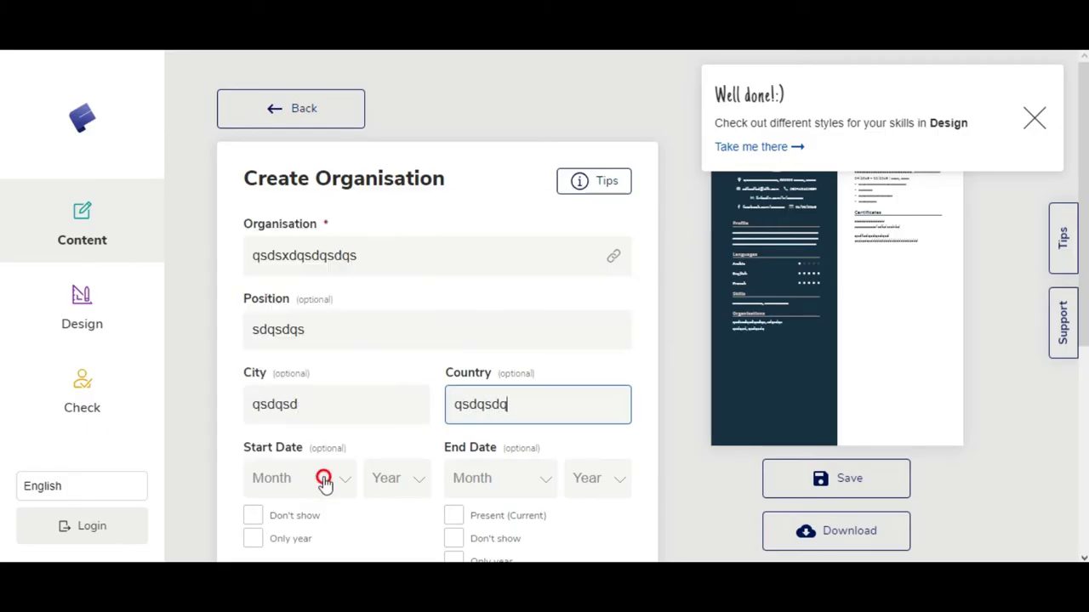
left_click(324, 479)
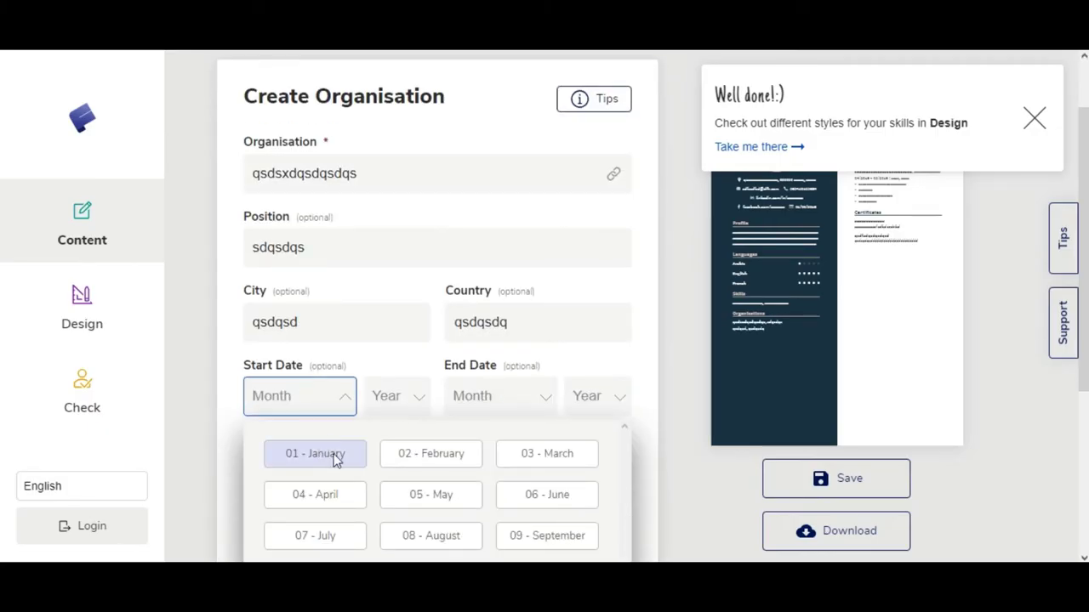
left_click(335, 455)
scroll(383, 408, "down", 1)
left_click(452, 396)
left_click(451, 374)
left_click(454, 315)
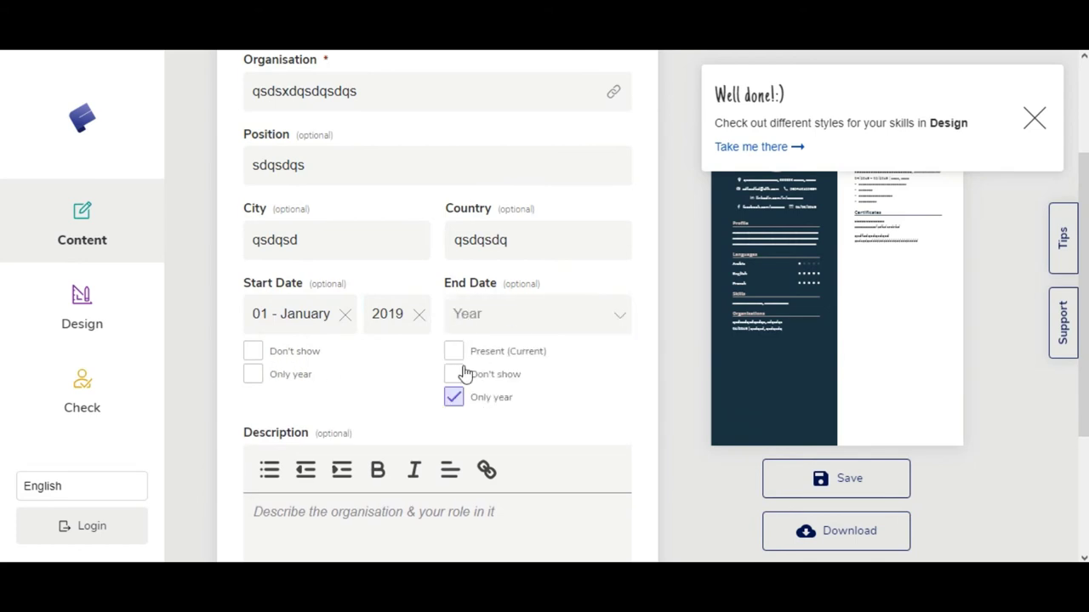
left_click(452, 349)
scroll(281, 353, "down", 2)
left_click(311, 354)
type("sqdsdqsdsqsdsqcdf")
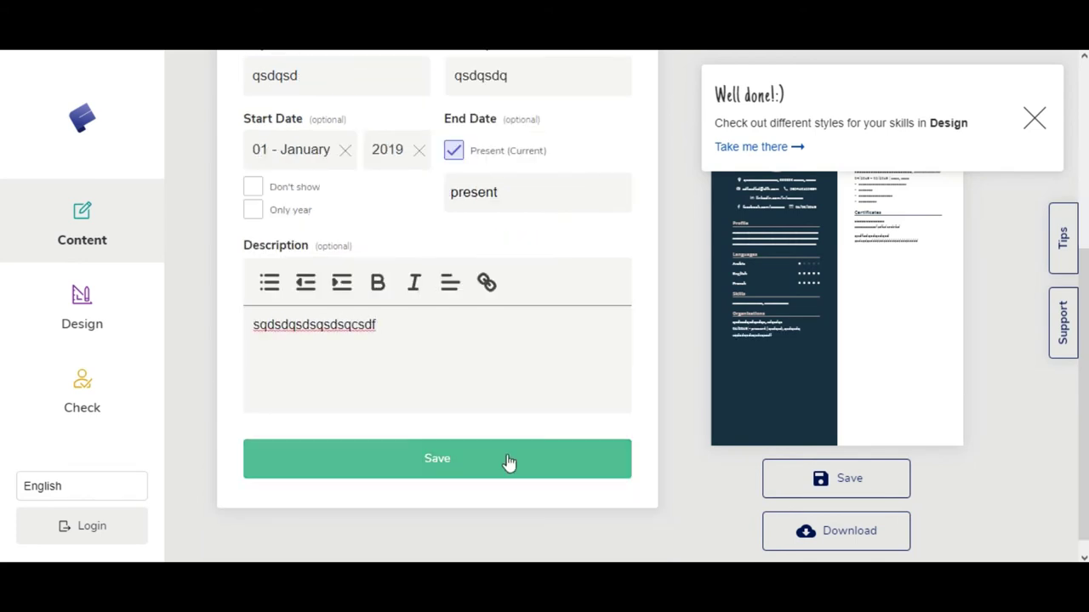
left_click(508, 462)
Step: Add a Reference entry with its e-mail and phone number filled from saved suggestions
scroll(496, 459, "down", 4)
left_click(449, 493)
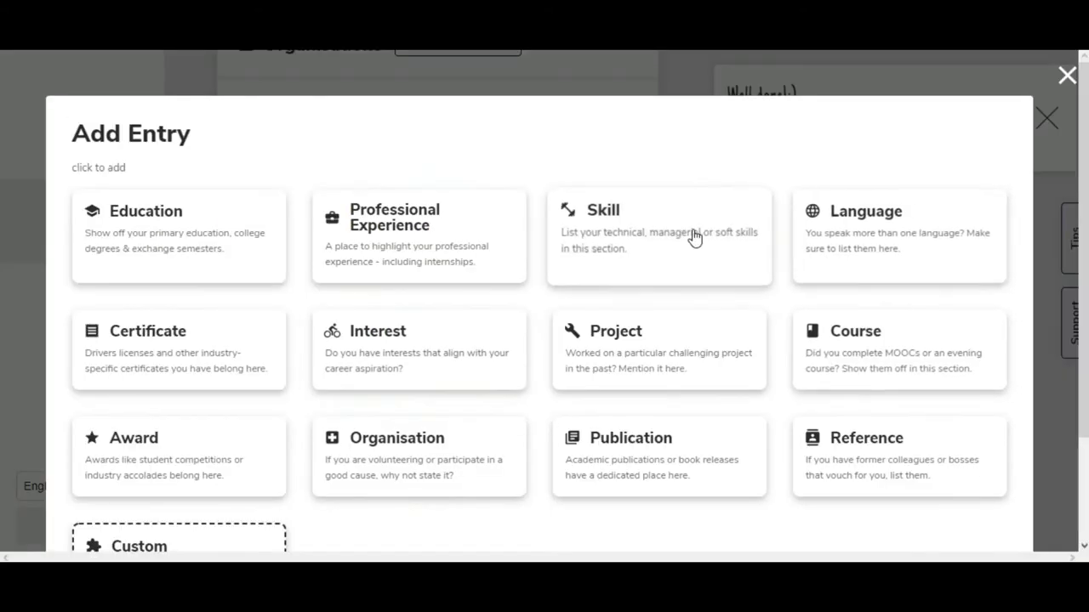
left_click(885, 451)
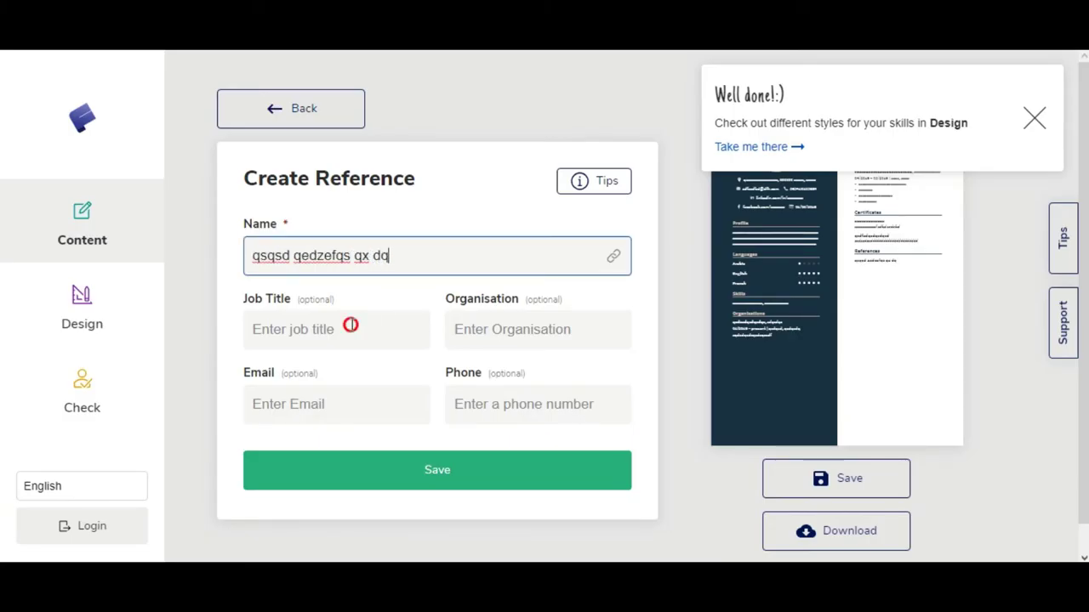
left_click(336, 404)
left_click(309, 332)
left_click(482, 403)
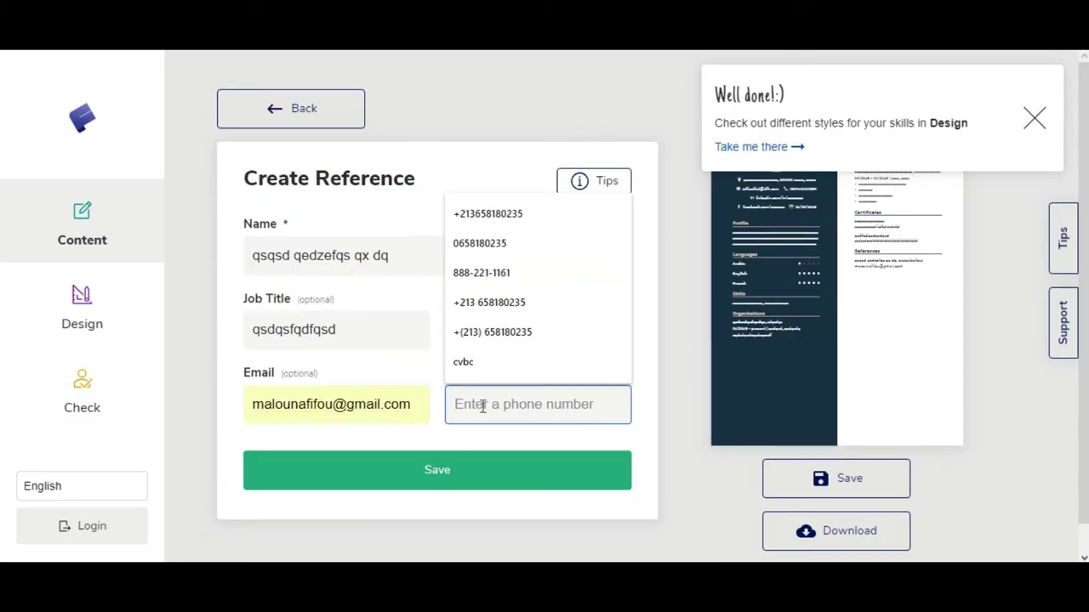
left_click(527, 333)
left_click(474, 273)
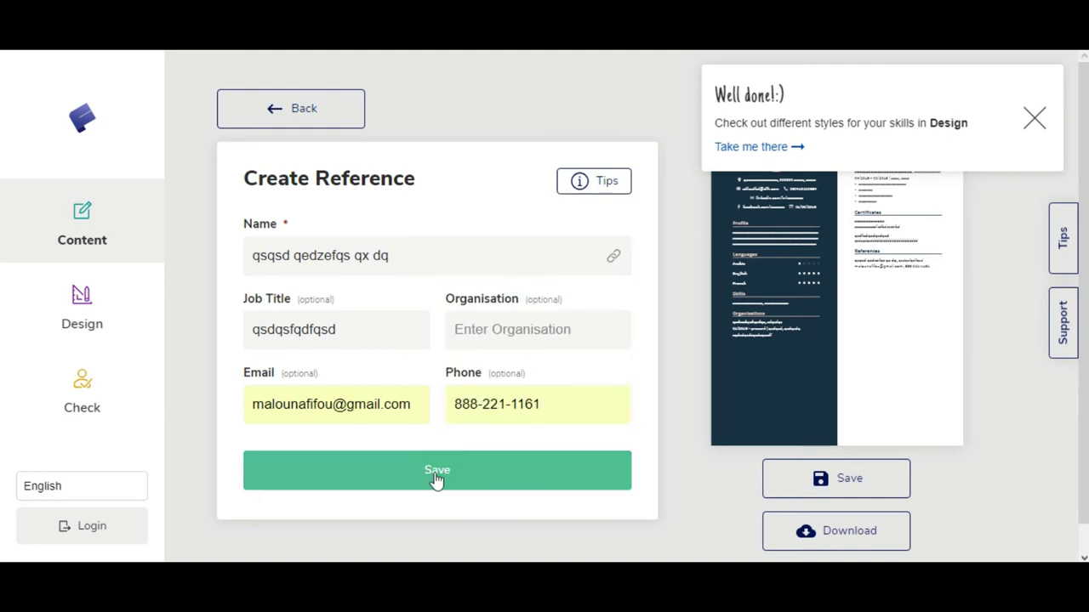
Step: Switch to the resume's Design settings
left_click(437, 473)
left_click(85, 311)
scroll(446, 227, "down", 1)
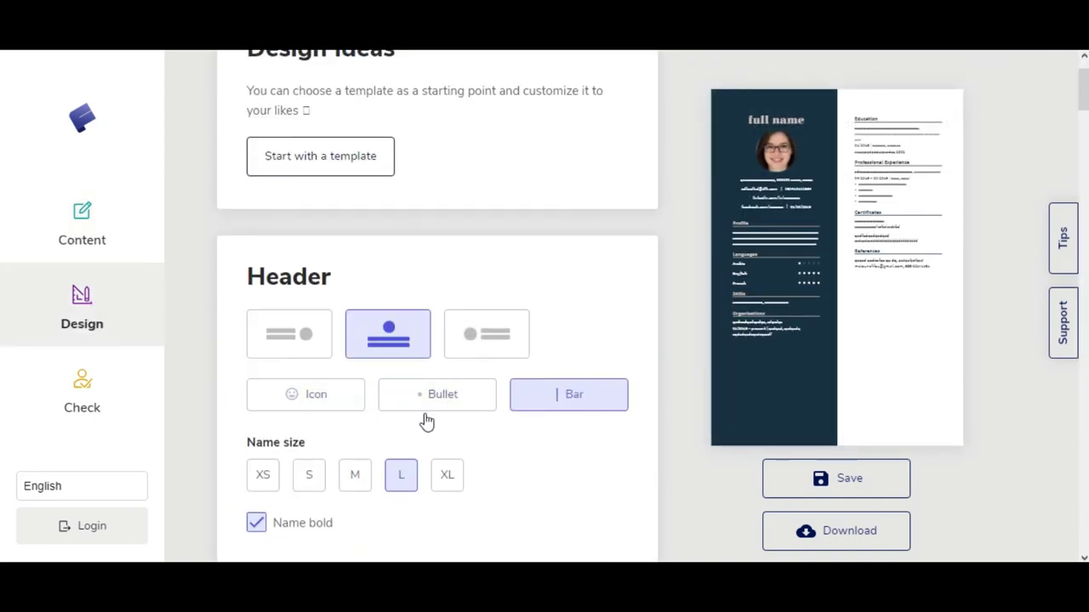
Step: Show contact details with icons in the header and make the name extra large
left_click(350, 395)
scroll(375, 400, "down", 1)
left_click(444, 399)
scroll(477, 357, "down", 4)
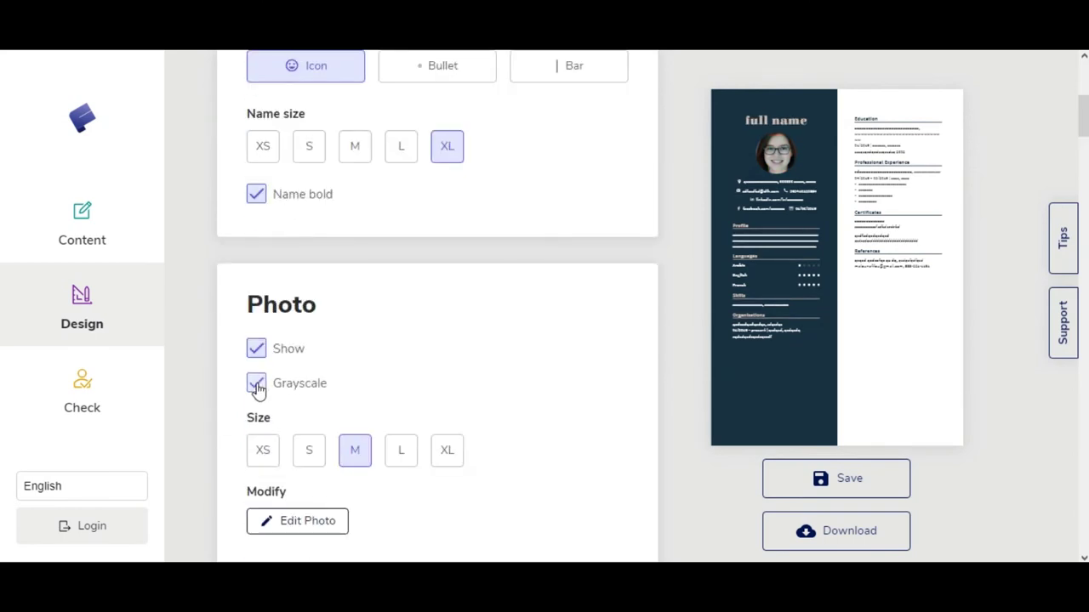
left_click(355, 367)
scroll(389, 323, "down", 4)
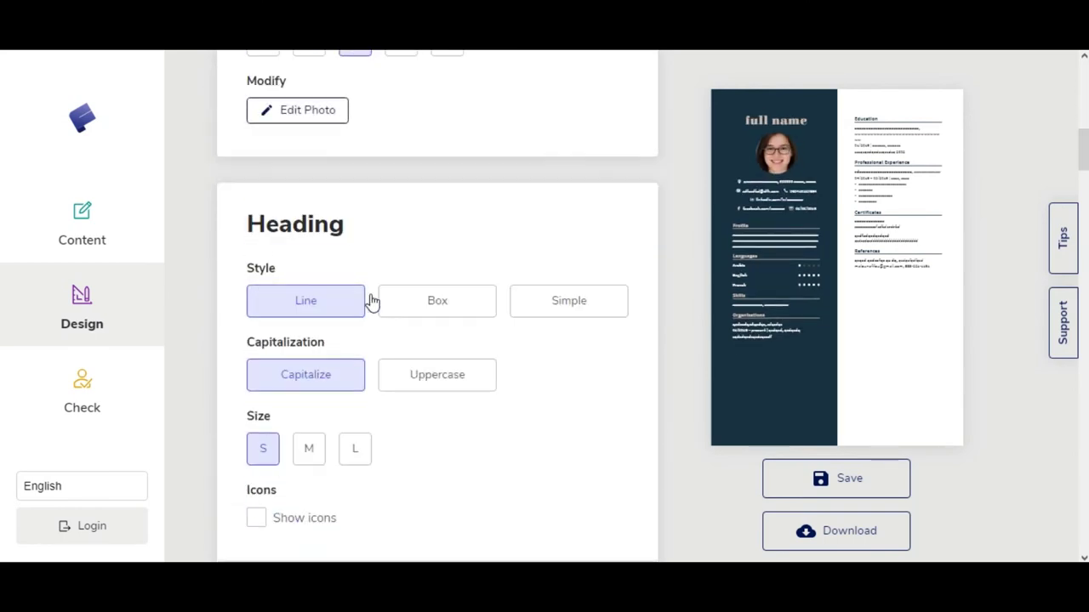
scroll(366, 306, "down", 2)
Step: Make section headings uppercase with icons, font size 11pt and line height 1.35
left_click(400, 300)
scroll(344, 308, "down", 1)
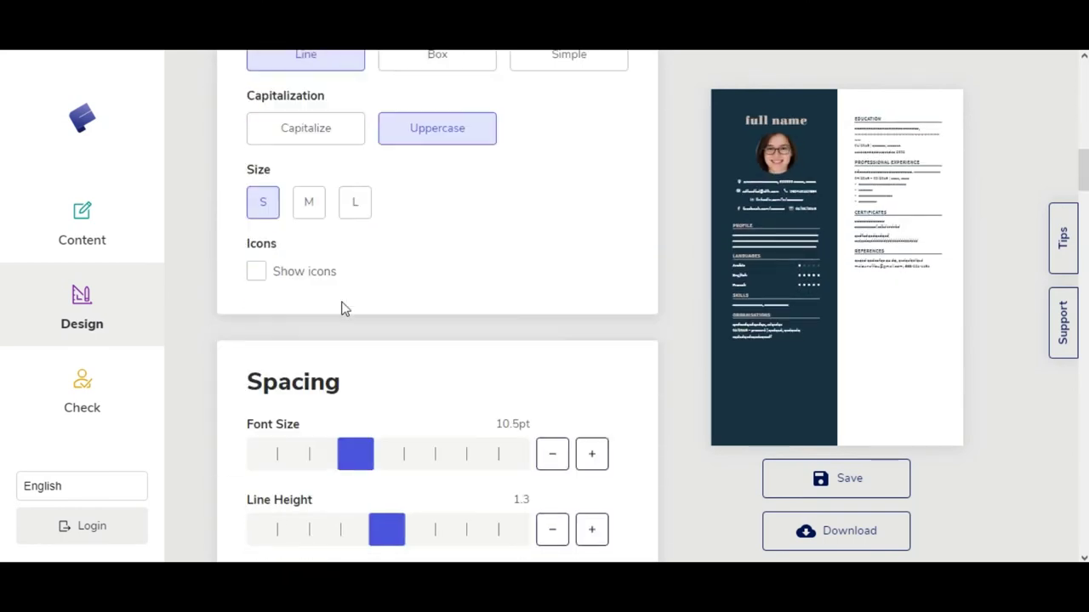
scroll(408, 281, "down", 2)
left_click(315, 289)
left_click(355, 365)
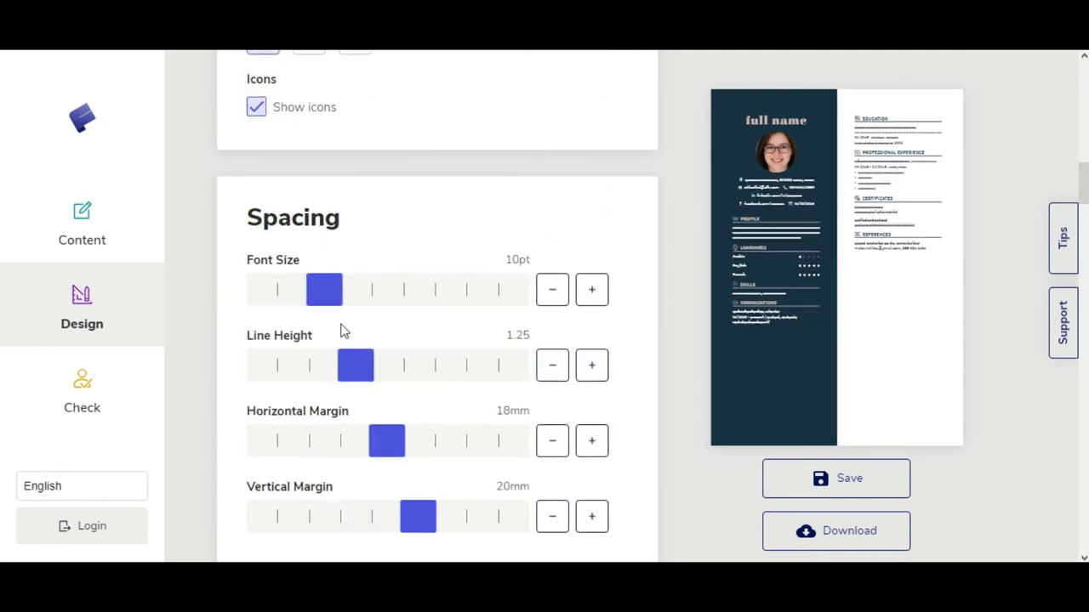
left_click(387, 290)
left_click(397, 372)
Step: Set the page margins to 20mm horizontal and 22mm vertical
left_click(417, 361)
scroll(396, 263, "down", 3)
left_click(417, 195)
left_click(451, 267)
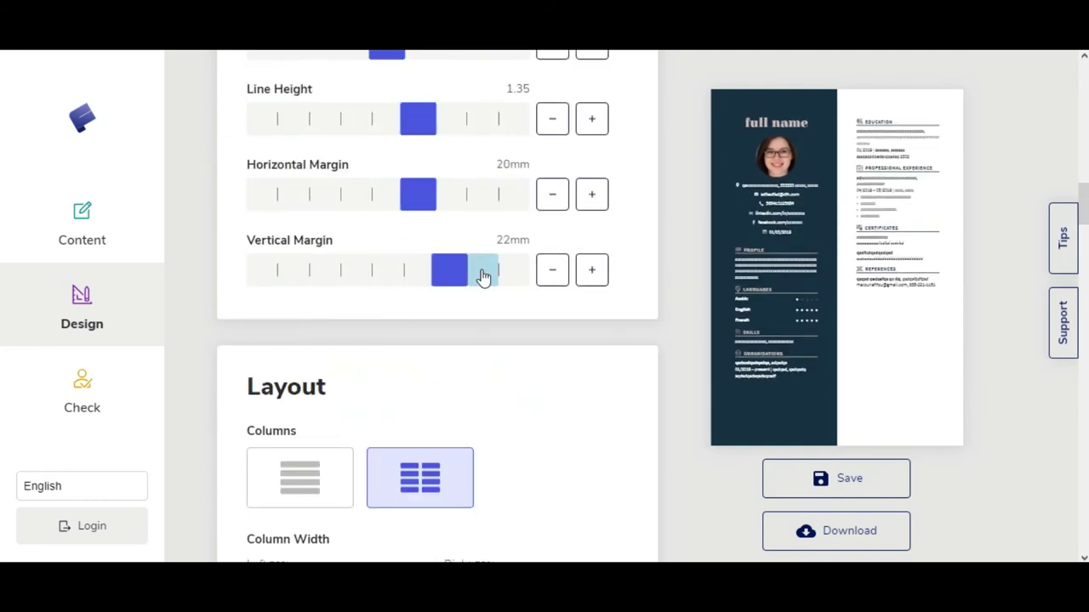
Step: Keep the two-column layout and give the right column more width
scroll(382, 289, "down", 3)
left_click(300, 231)
left_click(466, 228)
scroll(484, 255, "down", 1)
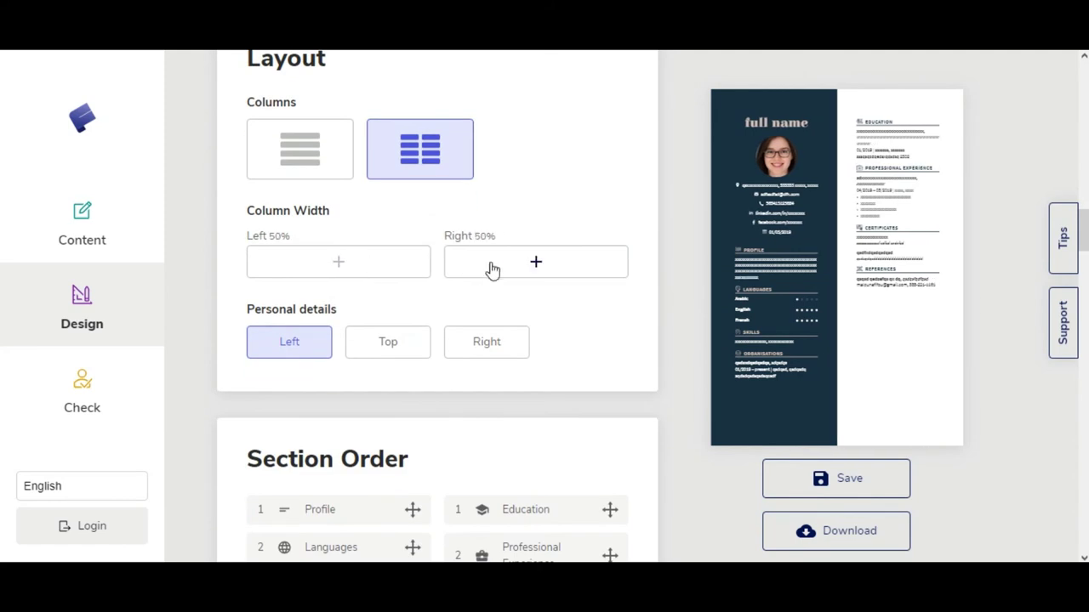
left_click(492, 266)
left_click(491, 266)
Step: Move Skills and Organisations to the right column, References left, and set the left column to 37%
scroll(388, 267, "down", 3)
left_click_drag(350, 340, 554, 325)
left_click_drag(328, 344, 561, 336)
left_click_drag(560, 472, 340, 357)
scroll(474, 244, "down", 1)
scroll(494, 289, "up", 5)
left_click(513, 343)
left_click(338, 338)
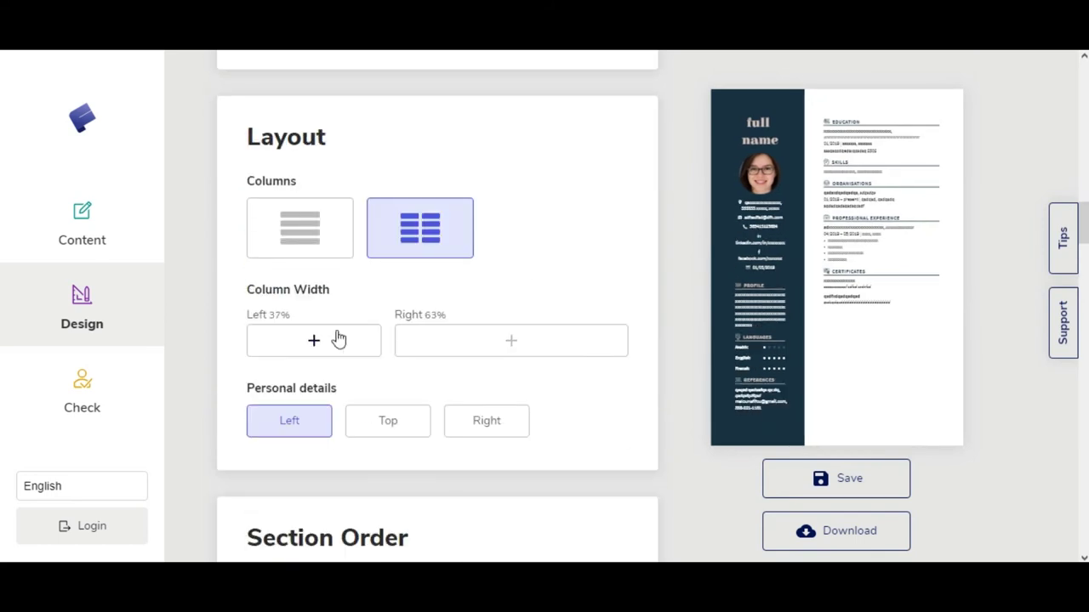
scroll(571, 267, "down", 7)
Step: Apply the two-tone sidebar colour scheme in dark green
left_click(328, 292)
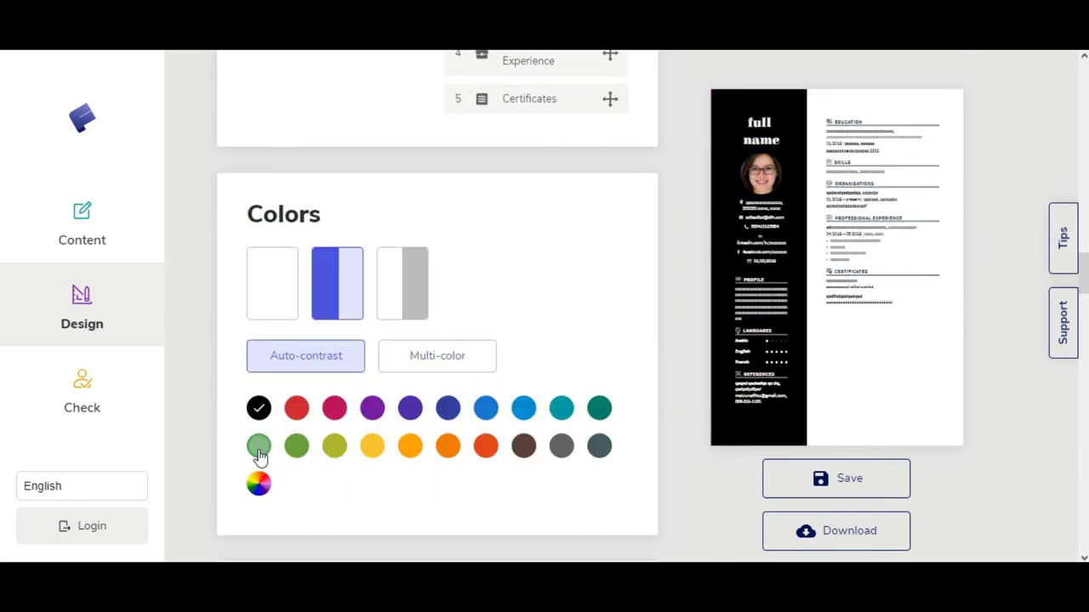
left_click(258, 445)
left_click(296, 445)
left_click(258, 445)
scroll(508, 255, "down", 6)
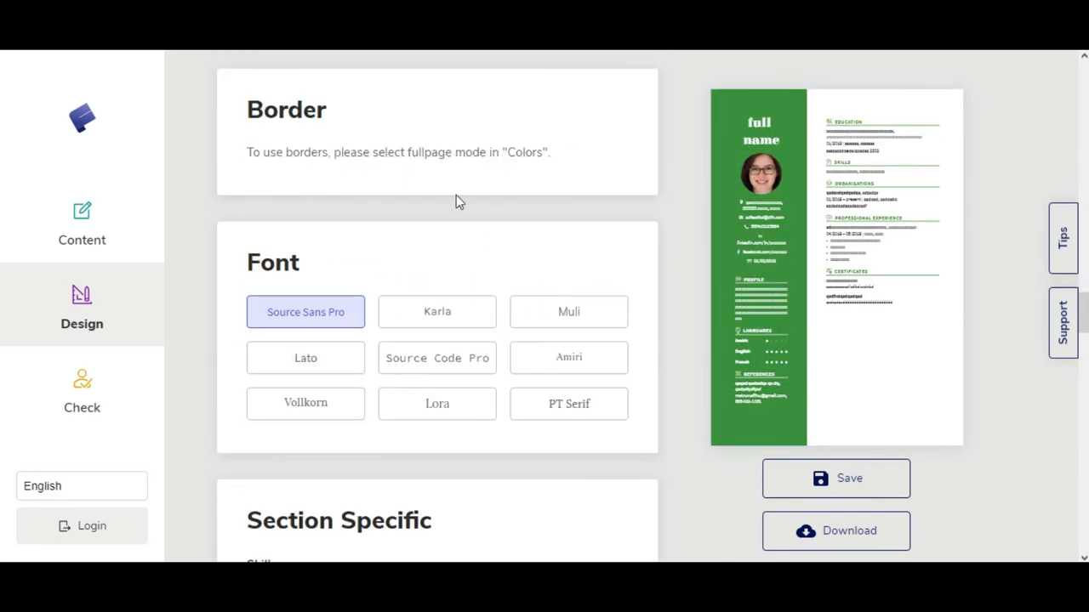
Step: Set the body font to Karla, show skills as level bars, and keep languages as levels
left_click(451, 234)
scroll(382, 246, "down", 4)
left_click(389, 186)
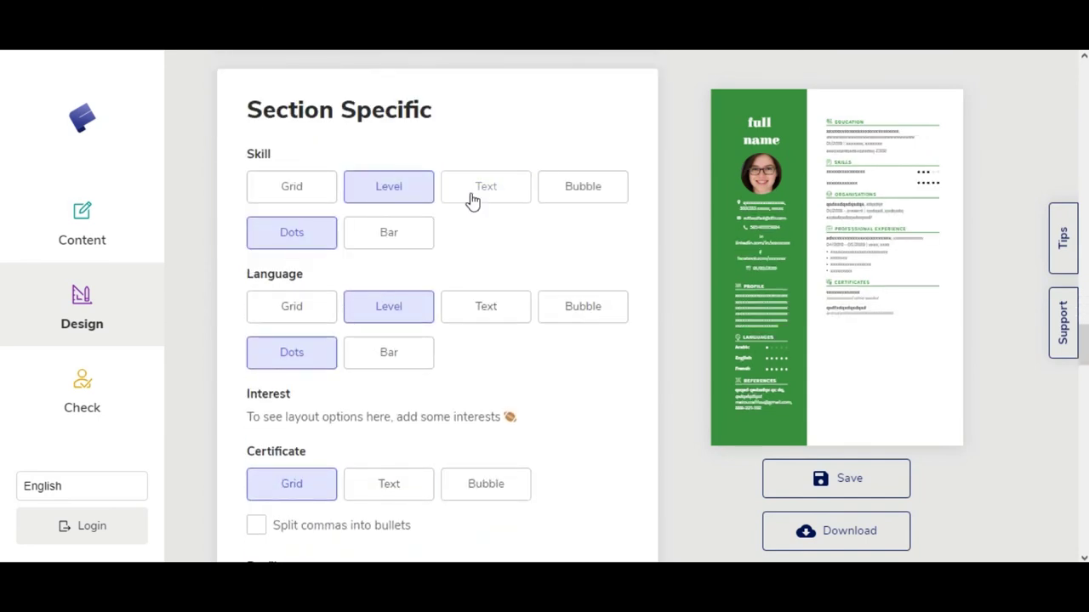
left_click(388, 232)
scroll(437, 176, "down", 1)
scroll(306, 156, "down", 1)
left_click(307, 154)
left_click(388, 141)
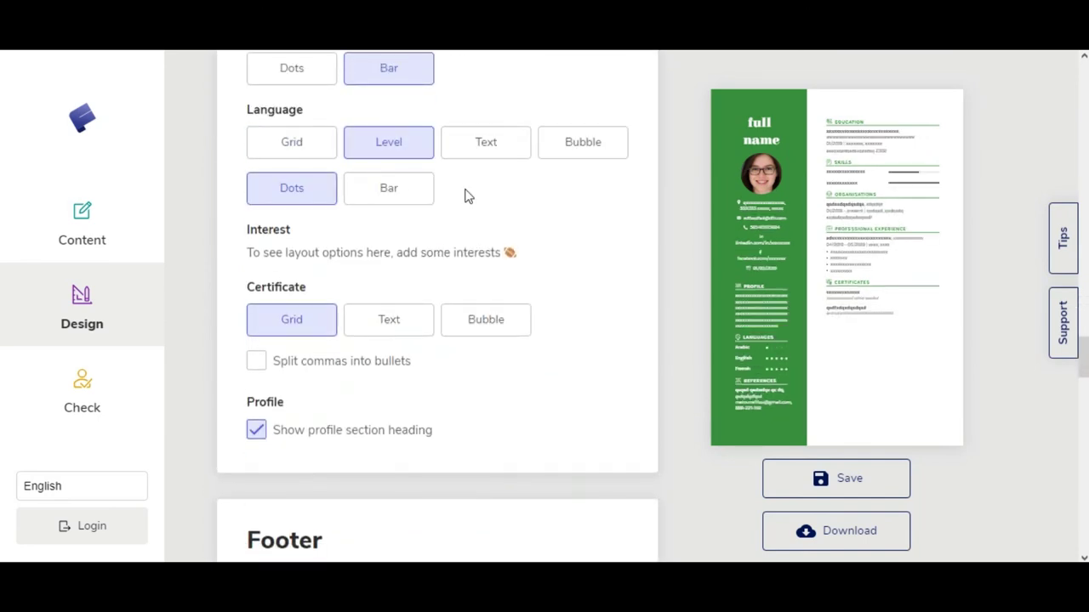
scroll(467, 195, "down", 1)
Step: Show certificates as bubbles, add footer page numbers, and colour dates with the accent colour
left_click(382, 241)
left_click(474, 244)
scroll(260, 250, "down", 3)
left_click(258, 231)
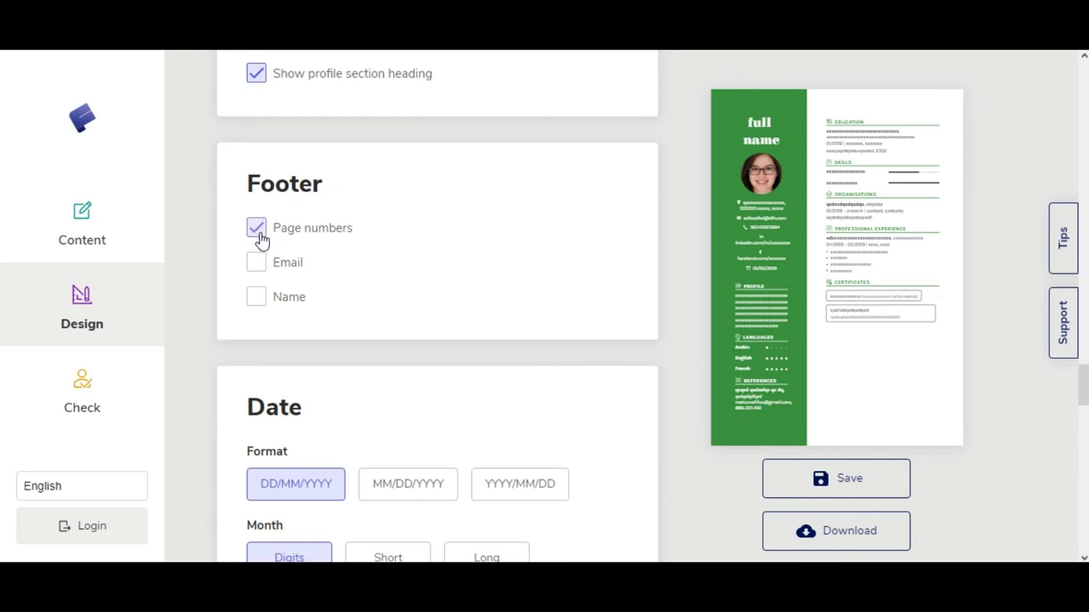
scroll(264, 303, "down", 10)
left_click(257, 296)
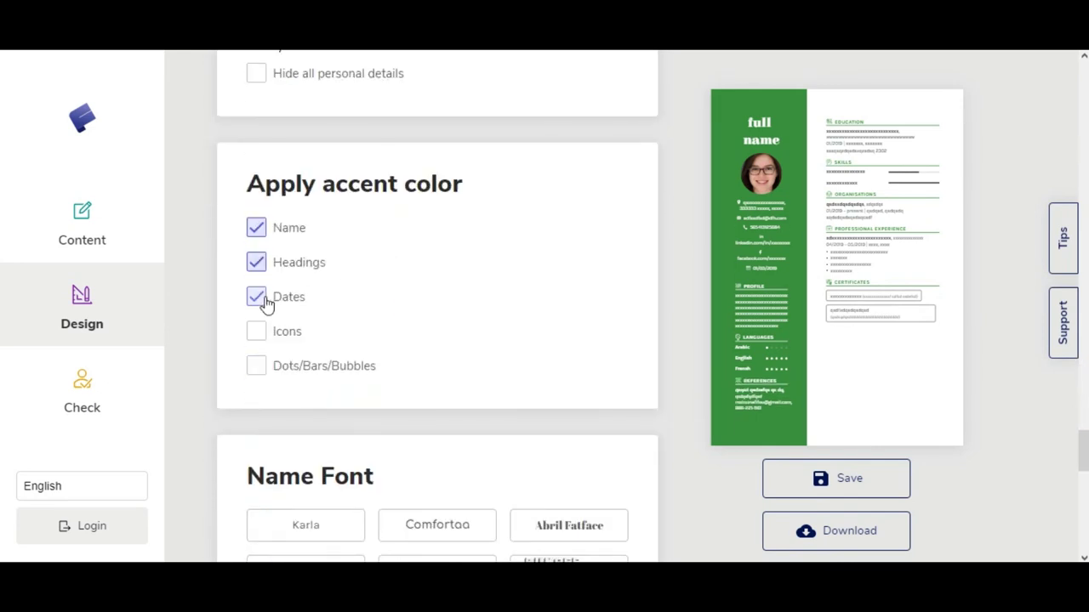
scroll(328, 283, "down", 5)
Step: Set the name font to Pacifico after trying Comfortaa, Karla and Poiret One
left_click(489, 124)
left_click(294, 122)
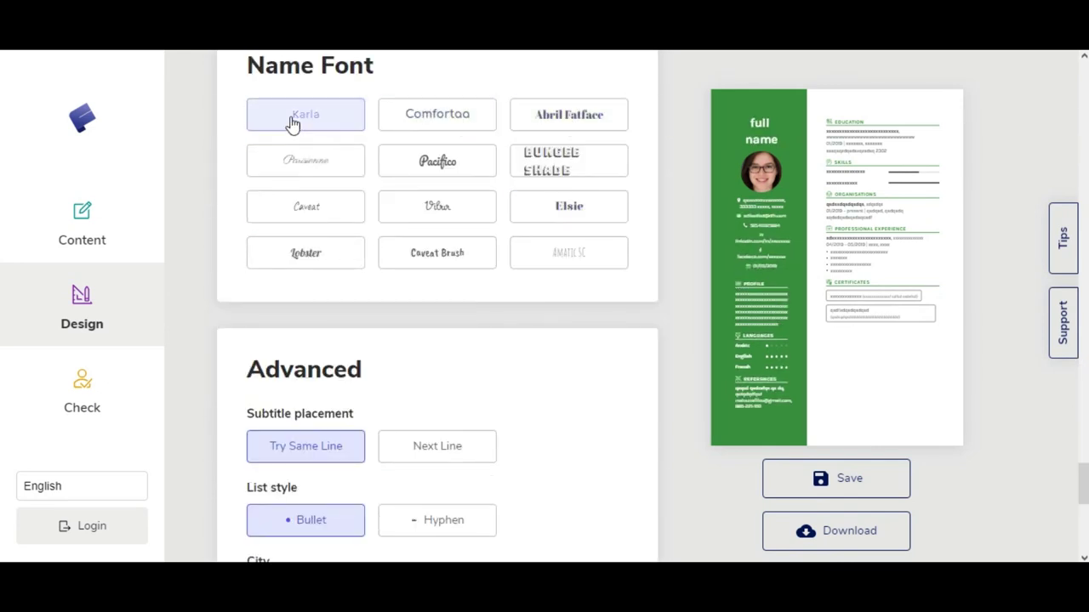
left_click(306, 162)
left_click(445, 165)
scroll(365, 309, "down", 7)
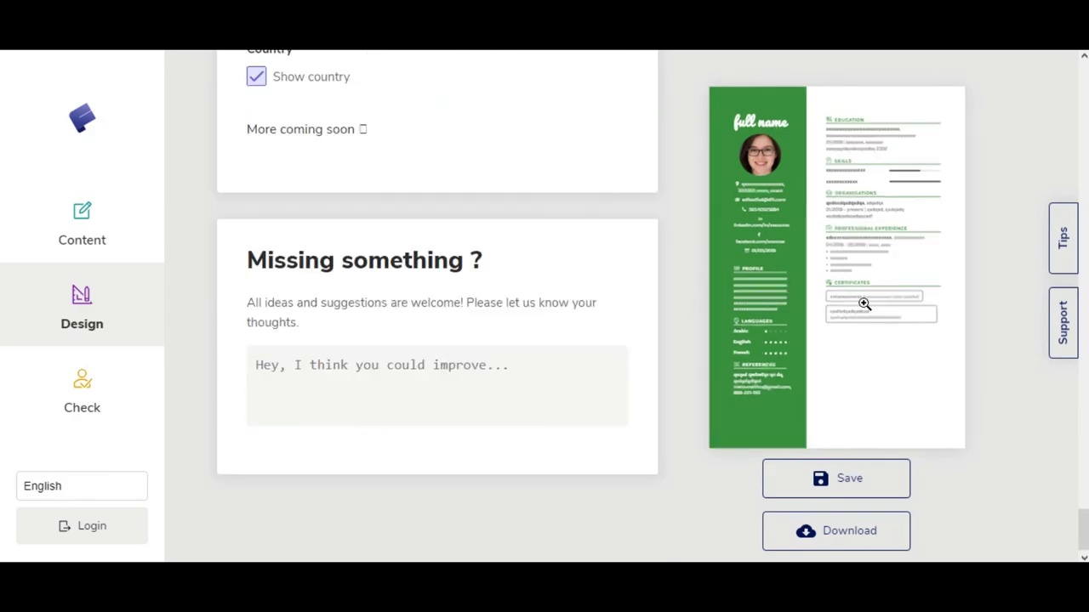
Step: Check the enlarged resume preview, then download the resume as a PDF
left_click(862, 304)
scroll(1013, 107, "up", 3)
left_click(1014, 107)
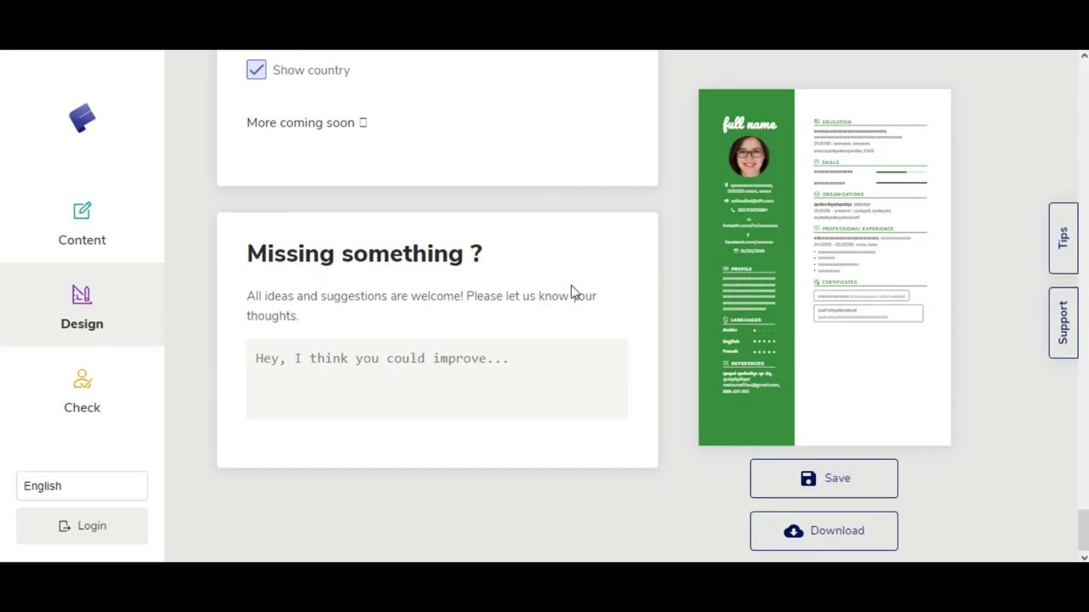
scroll(437, 284, "down", 10)
left_click(836, 531)
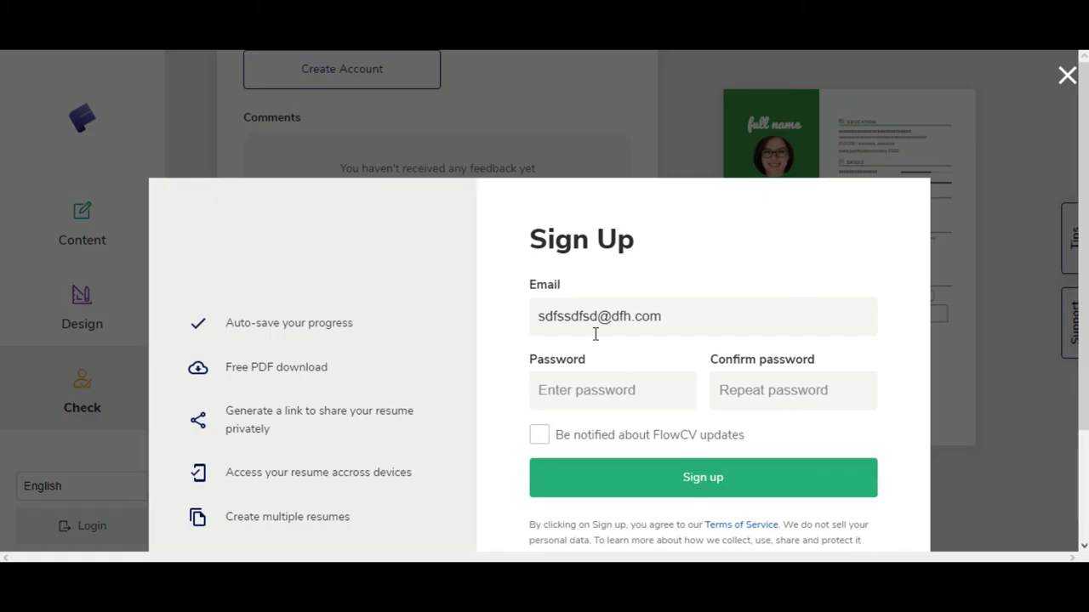